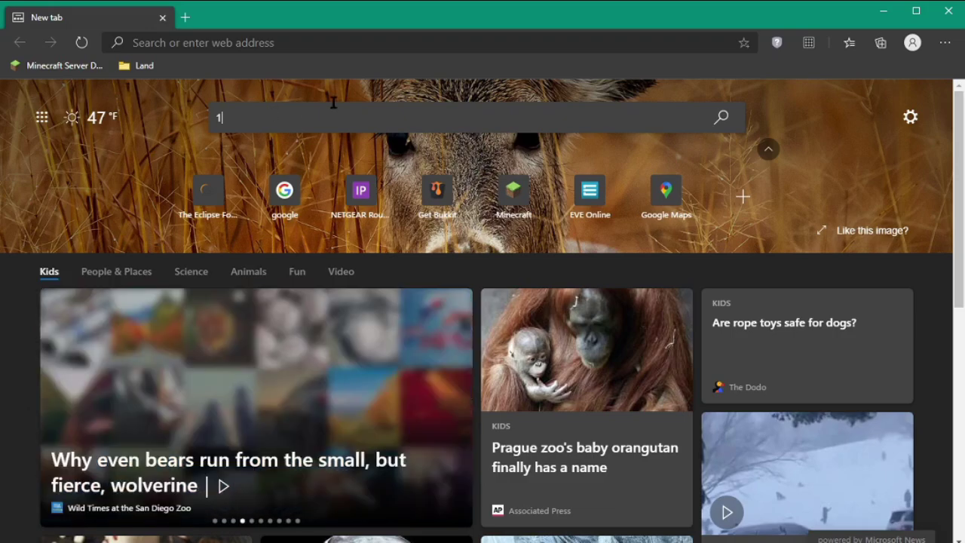
Go to worldpainter.net in Microsoft Edge's address bar.
left_click(273, 42)
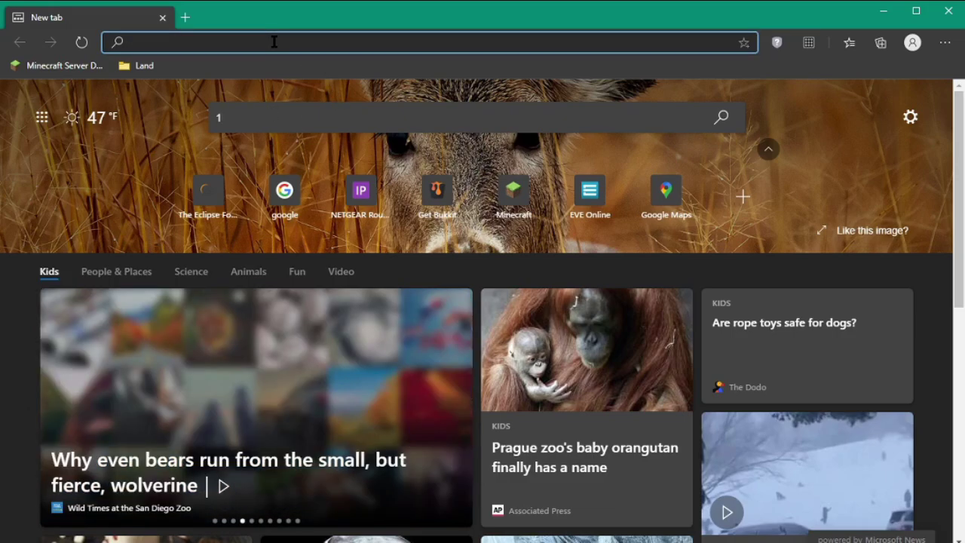
type("worldp")
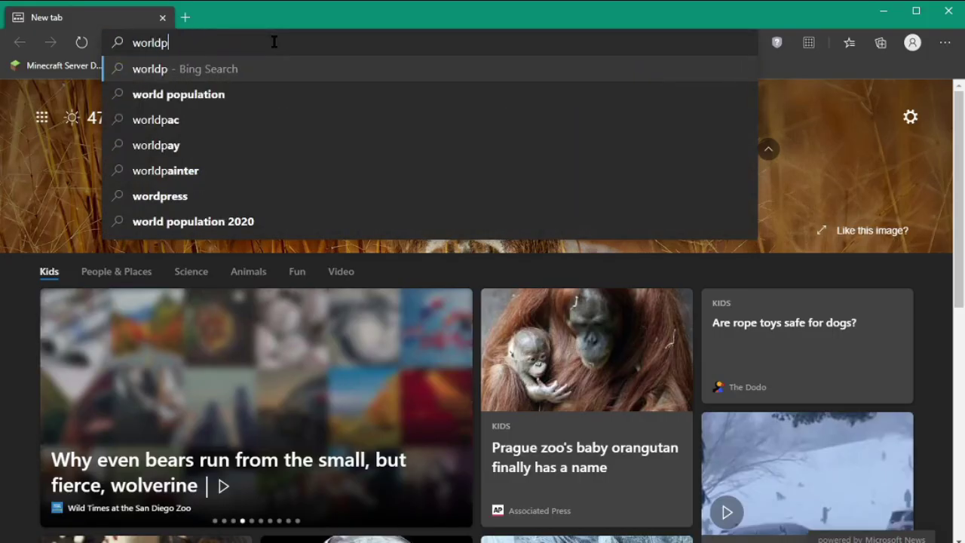
type("a")
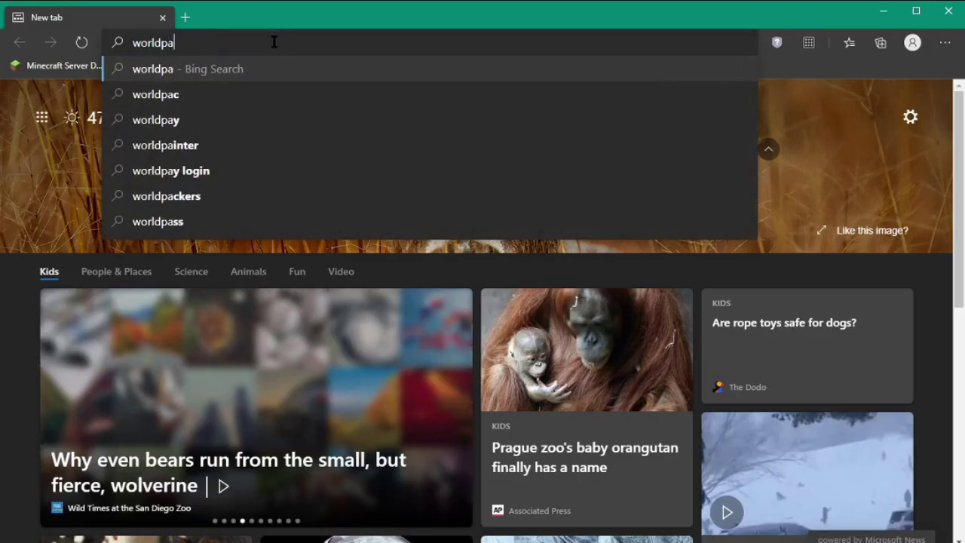
type("inter.net")
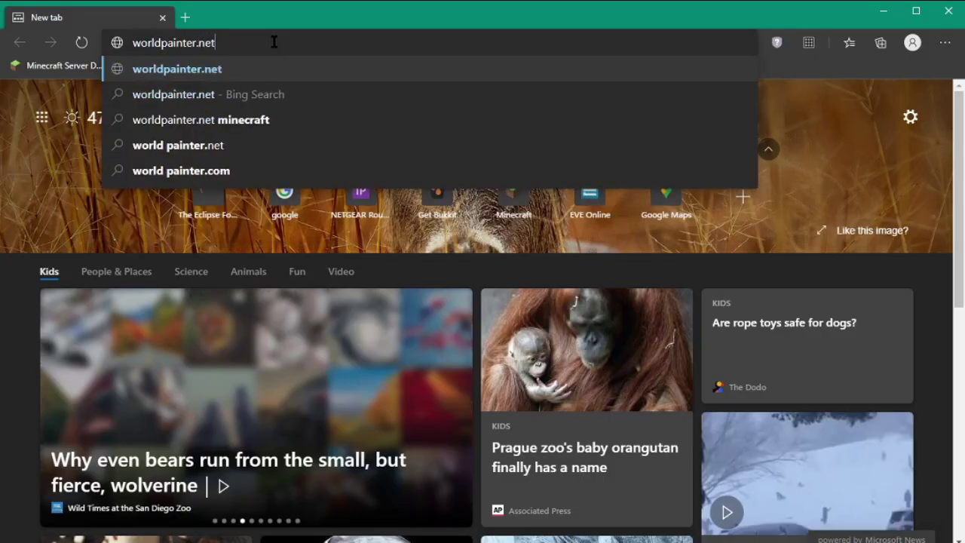
key("Return")
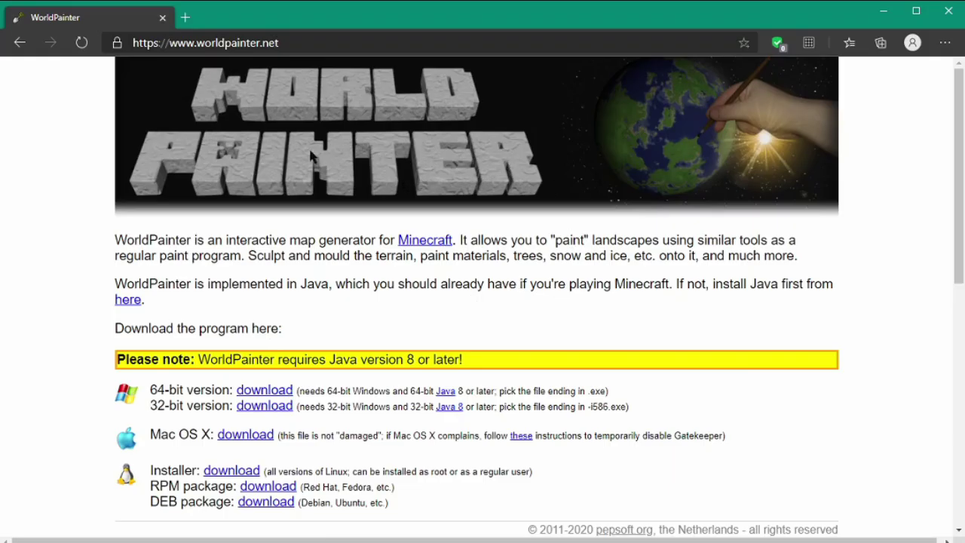
scroll(292, 178, "down", 1)
scroll(292, 177, "down", 3)
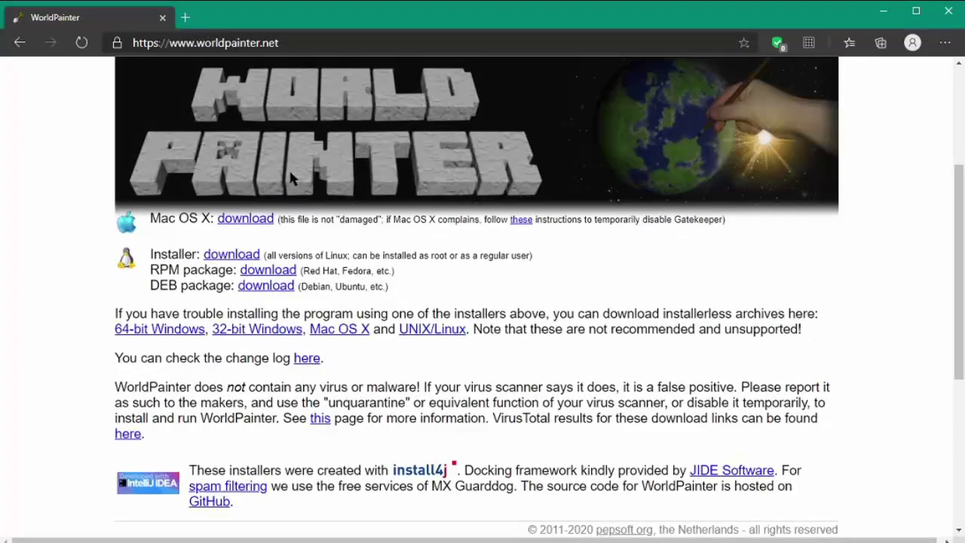
scroll(300, 203, "up", 4)
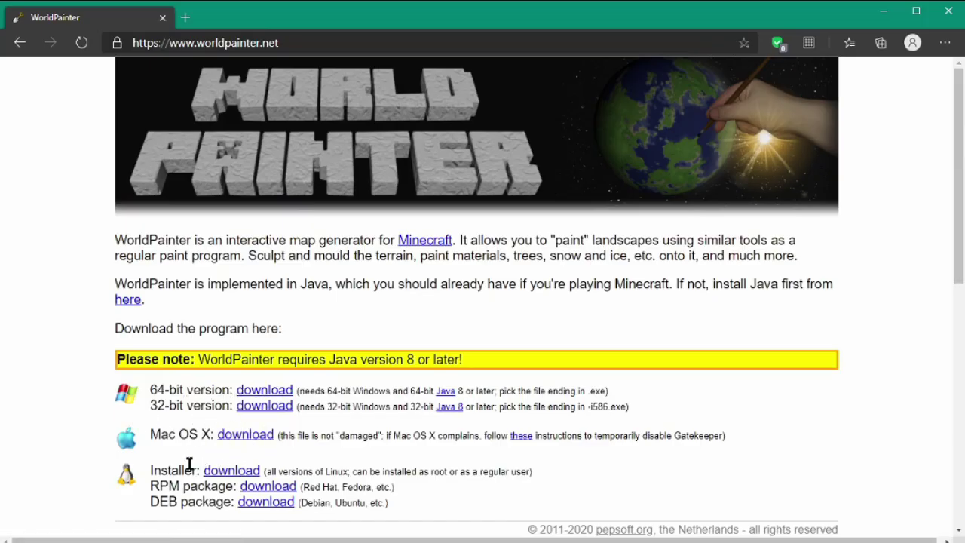
scroll(490, 448, "down", 3)
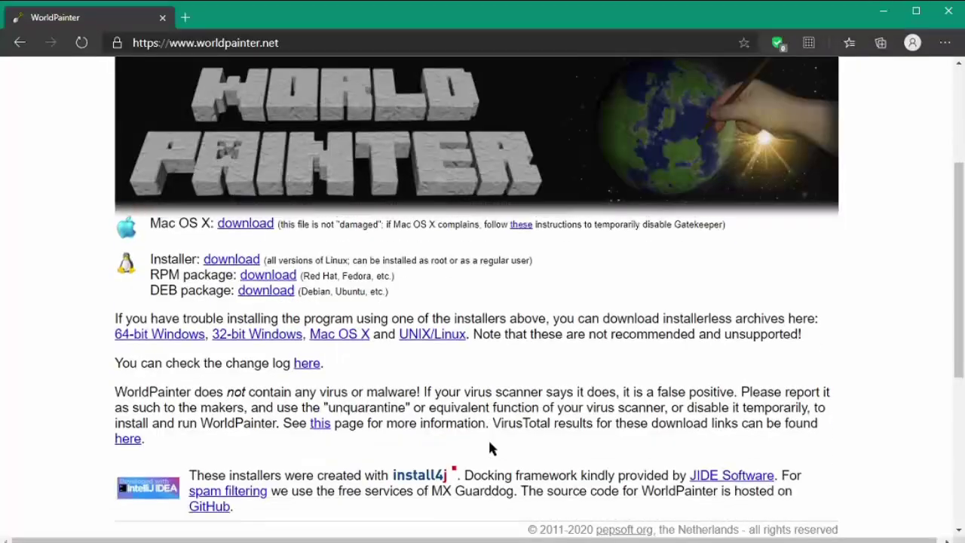
scroll(491, 448, "up", 2)
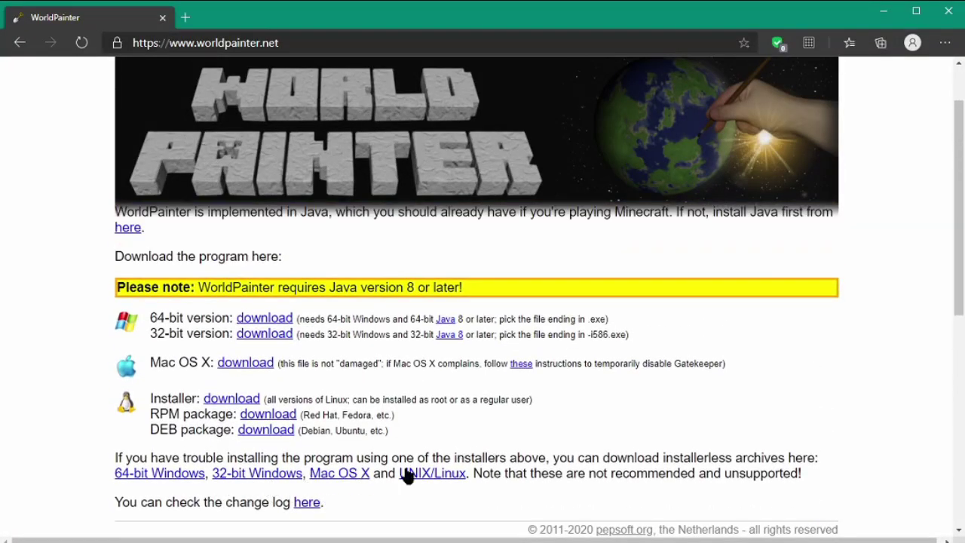
scroll(407, 452, "up", 1)
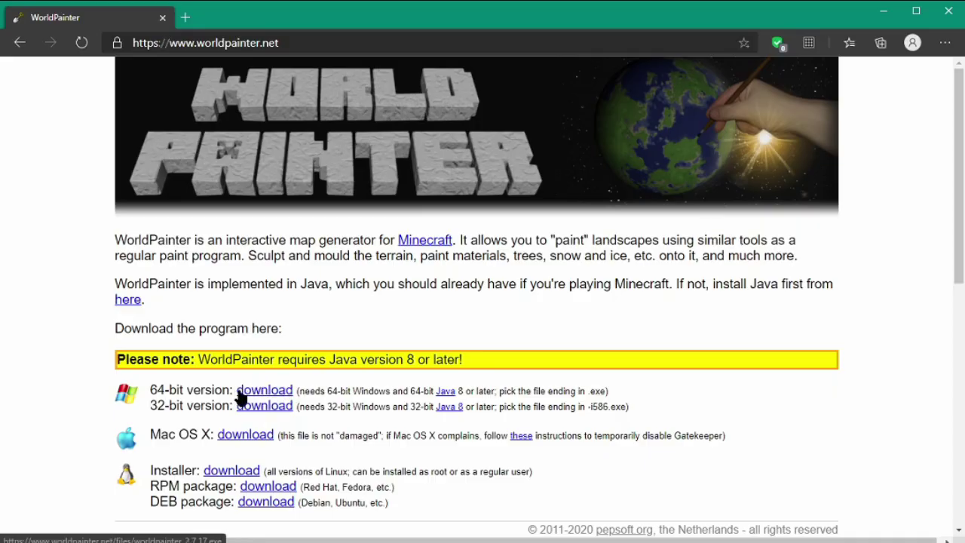
Download the 64-bit Windows installer worldpainter_2.7.17.exe and dismiss the finished-download notice.
left_click(272, 392)
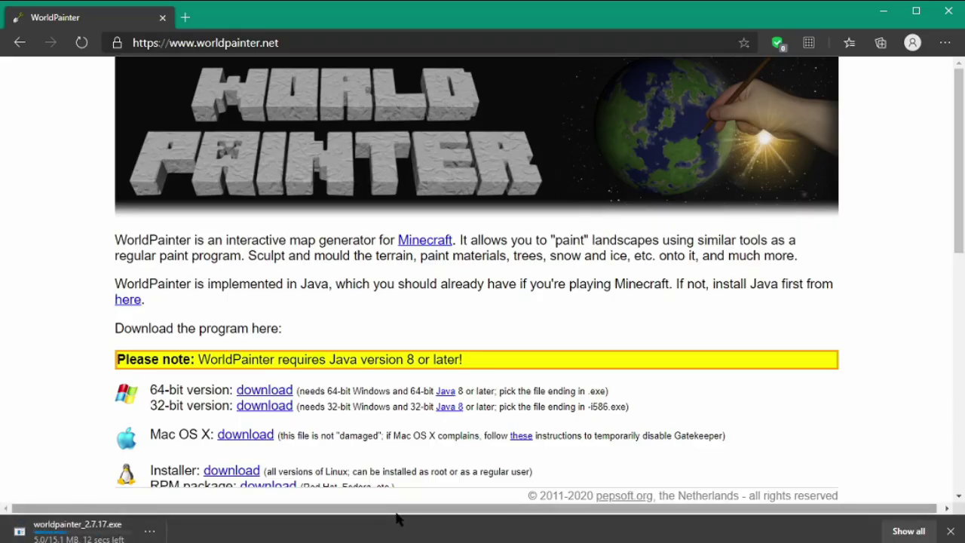
scroll(904, 278, "down", 2)
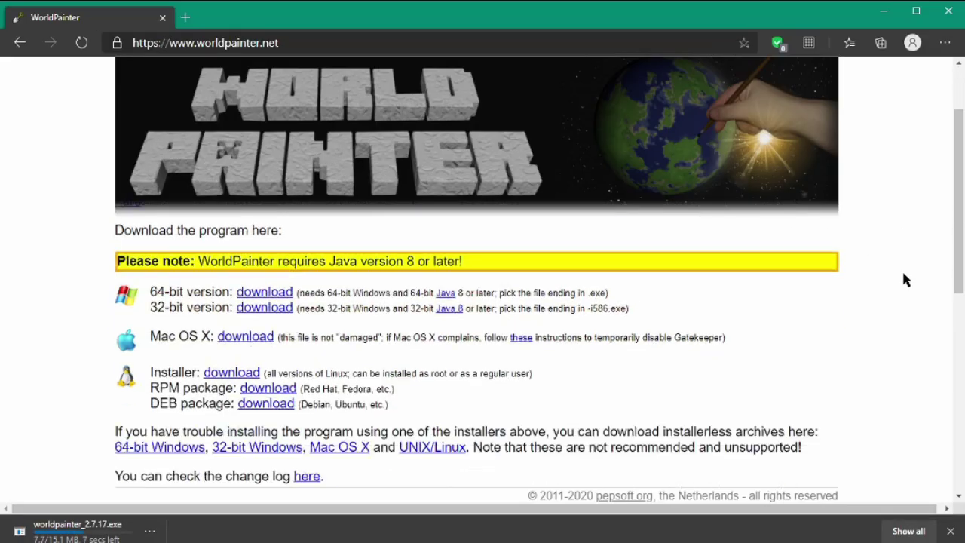
scroll(904, 274, "down", 2)
scroll(904, 276, "up", 3)
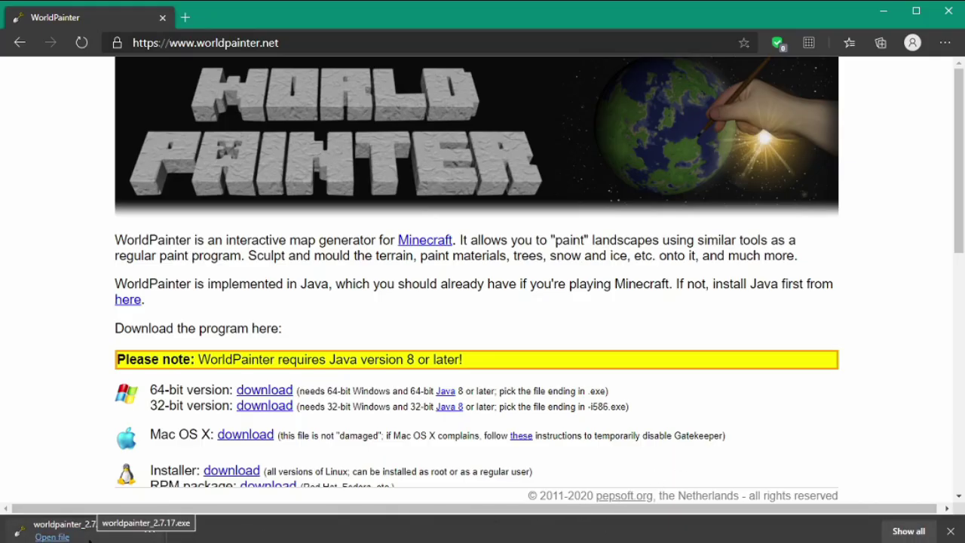
left_click(950, 532)
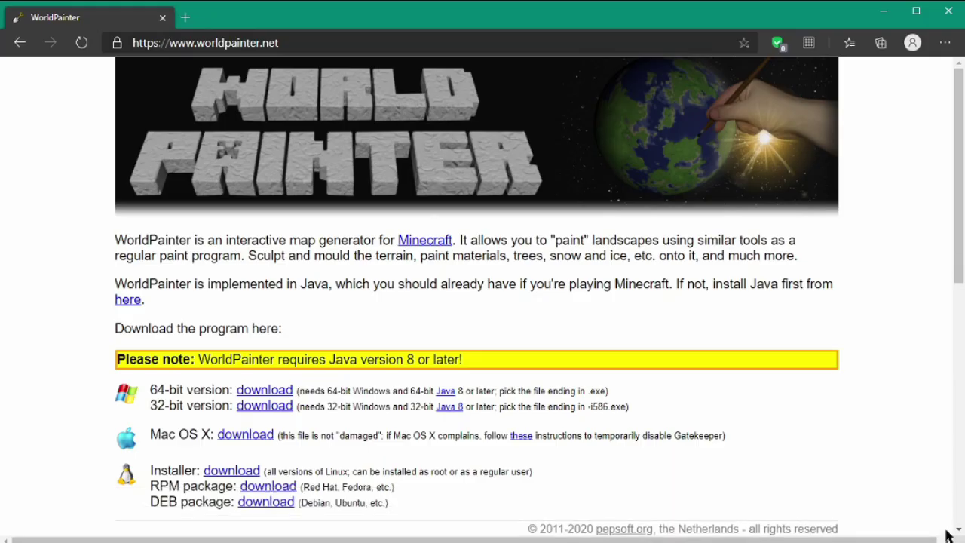
Minimize Edge and open File Explorer on the Downloads folder.
left_click(882, 11)
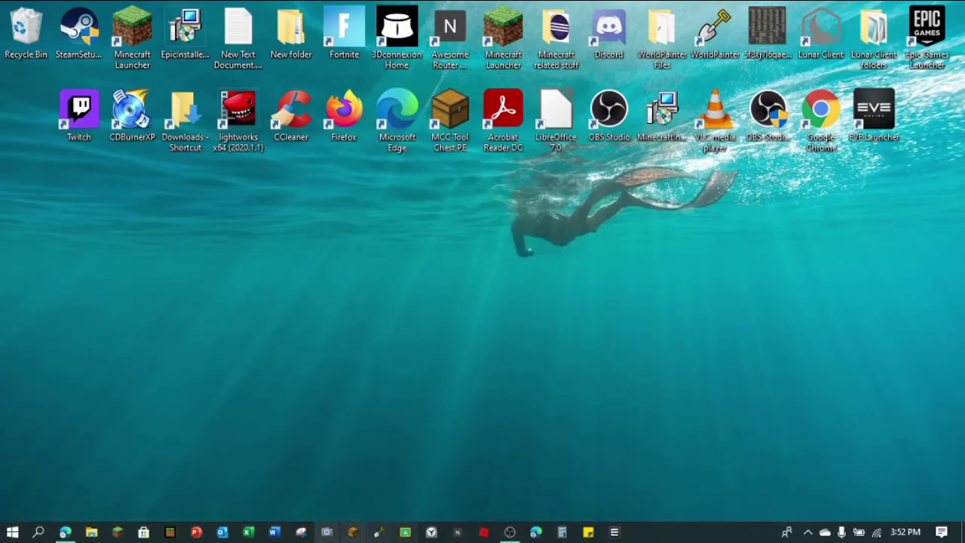
left_click(91, 532)
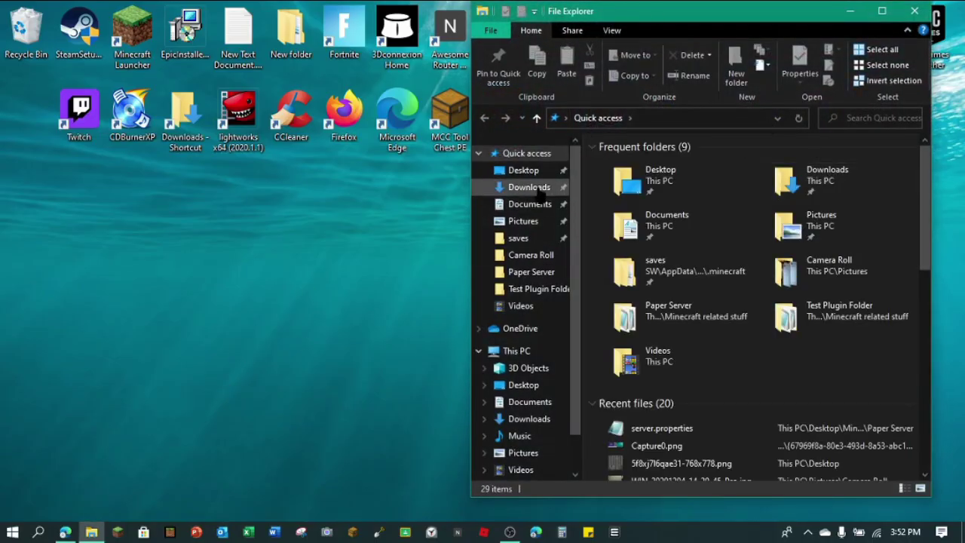
left_click(529, 187)
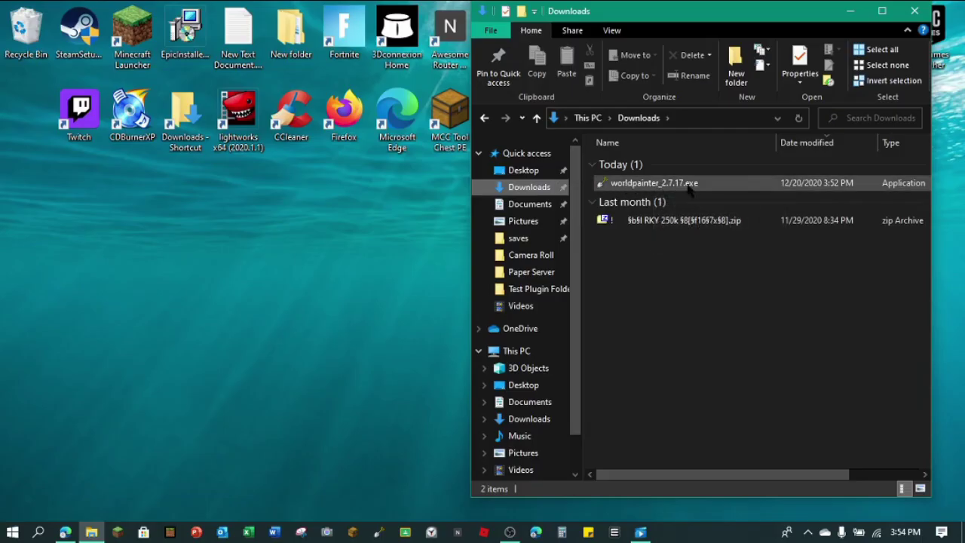
Move worldpainter_2.7.17.exe from Downloads onto the desktop and close File Explorer.
left_click_drag(646, 183, 280, 317)
left_click(337, 335)
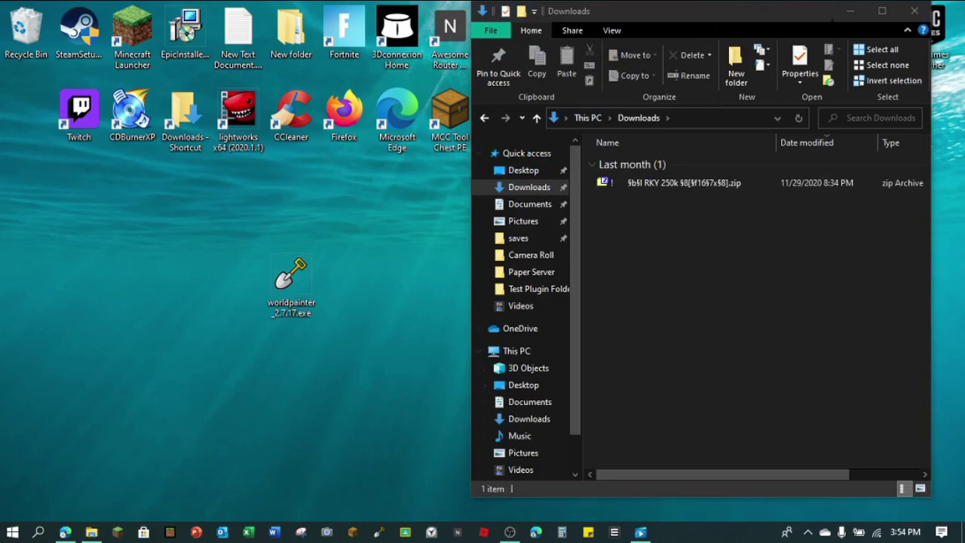
left_click(914, 11)
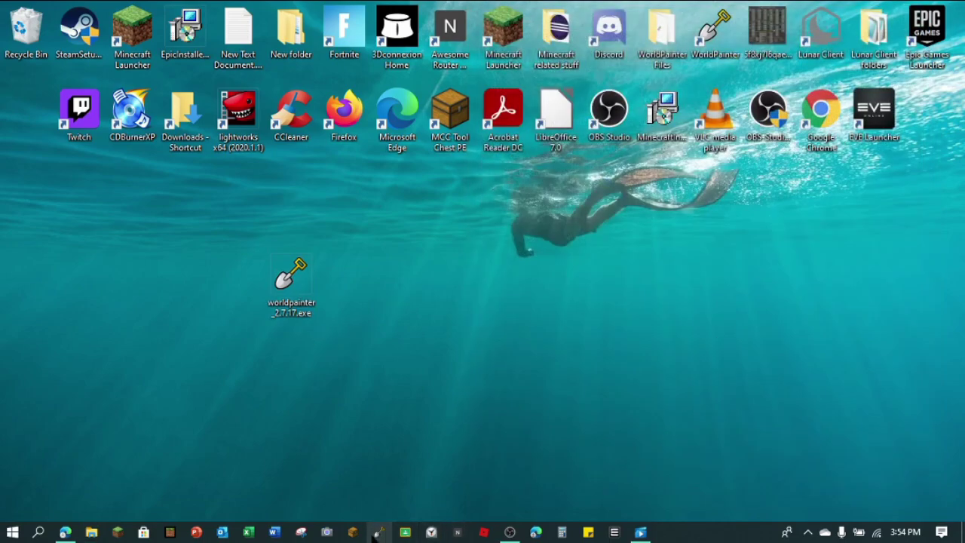
right_click(300, 276)
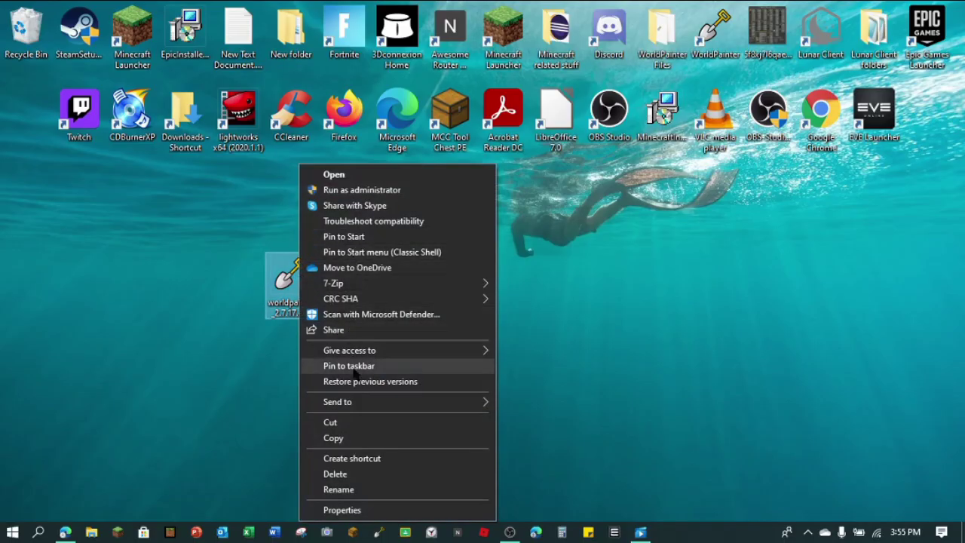
left_click(596, 340)
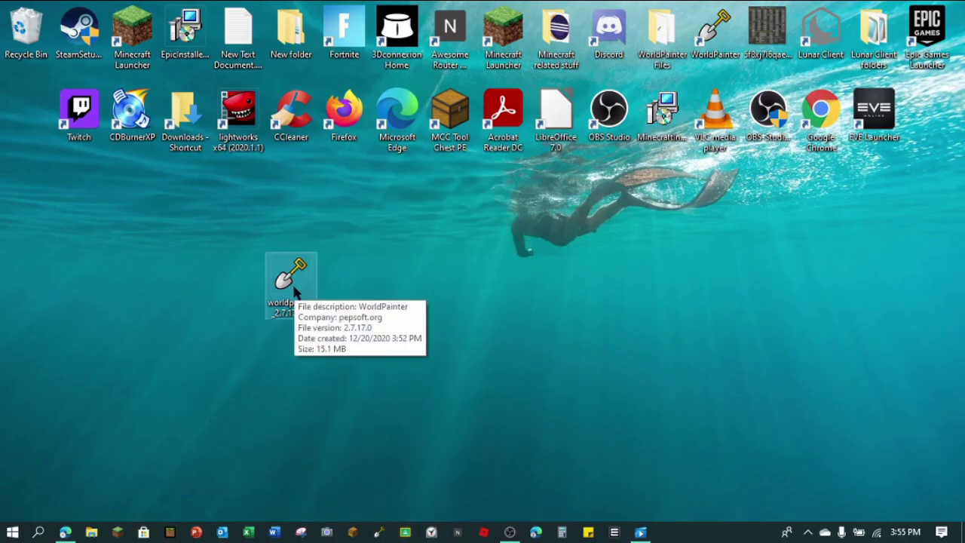
Run the desktop worldpainter_2.7.17.exe installer to install WorldPainter 2.7.17.
double_click(296, 288)
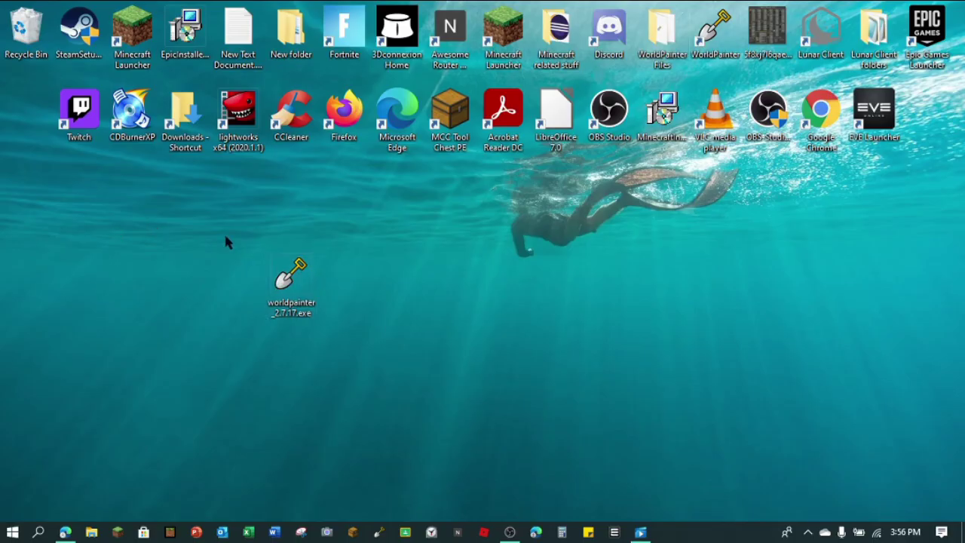
Drag the worldpainter_2.7.17.exe installer into the Recycle Bin.
left_click_drag(296, 285, 21, 45)
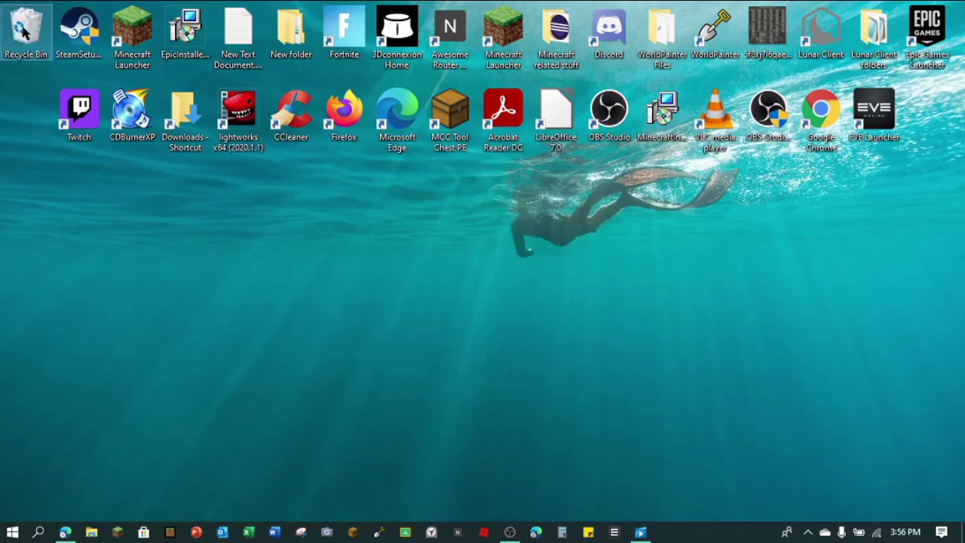
right_click(30, 22)
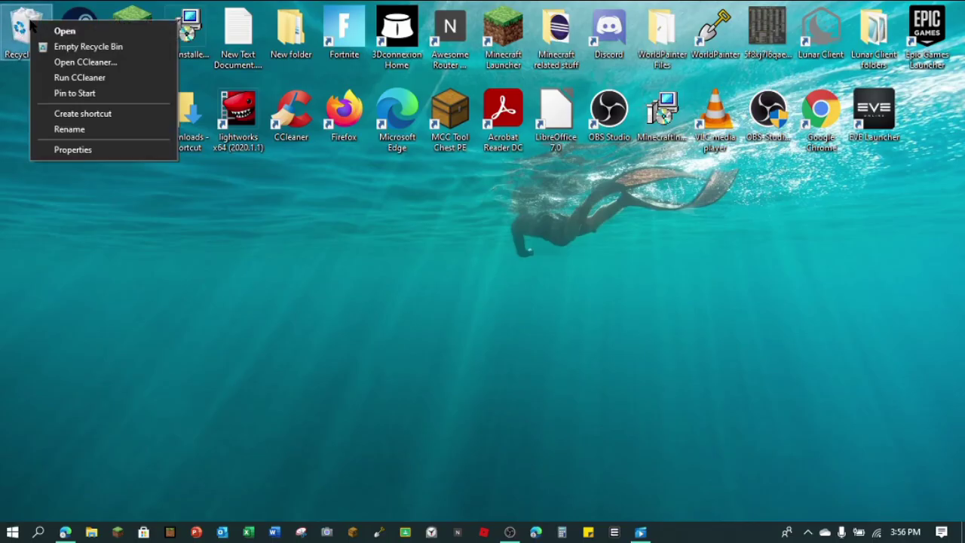
left_click(366, 405)
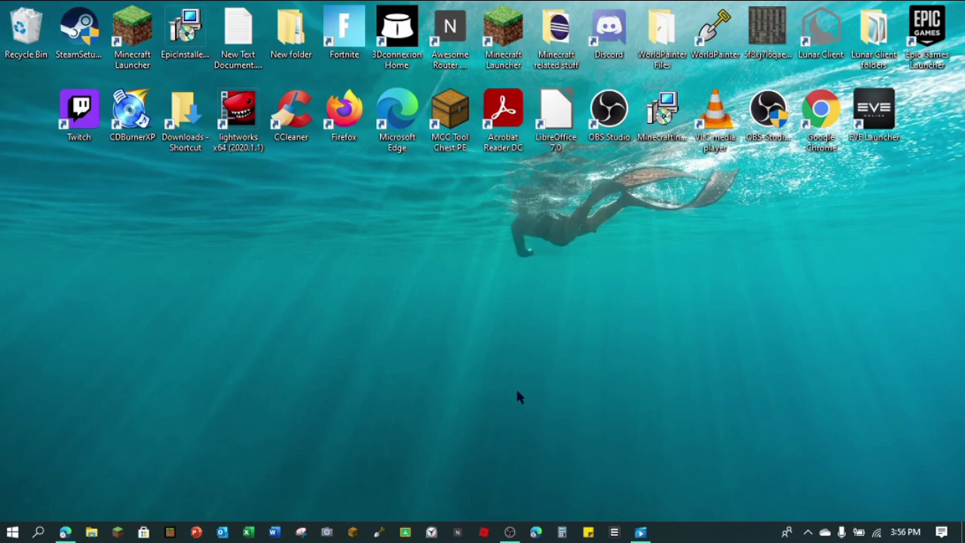
double_click(718, 33)
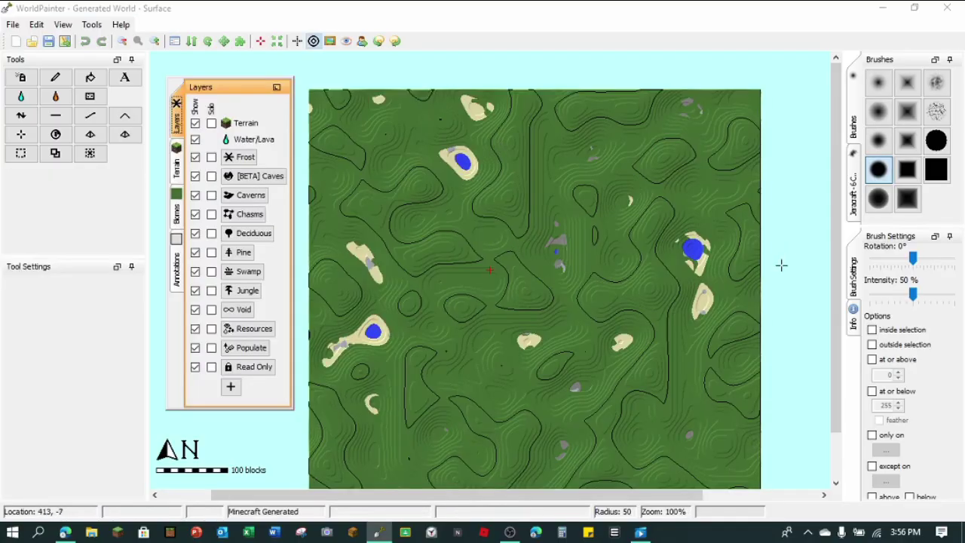
left_click(835, 286)
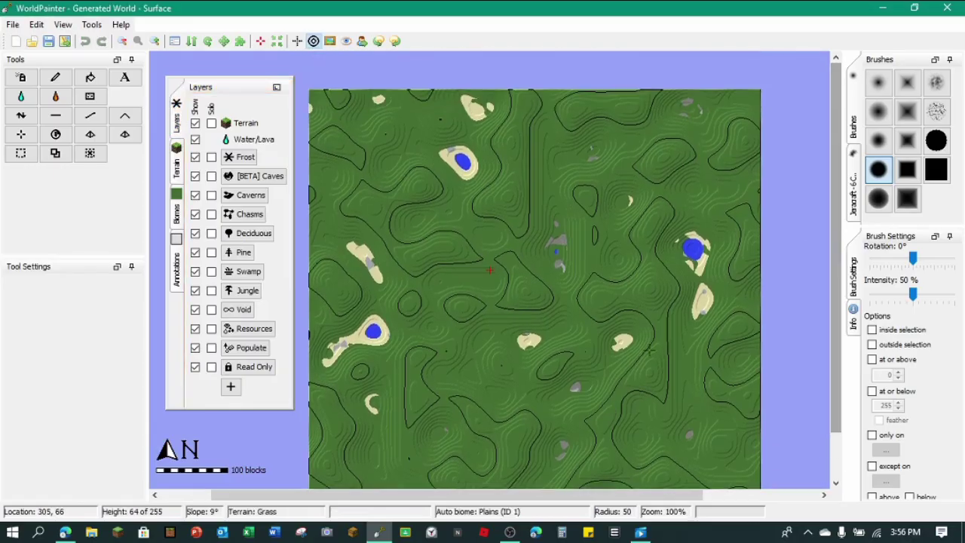
left_click_drag(491, 495, 467, 494)
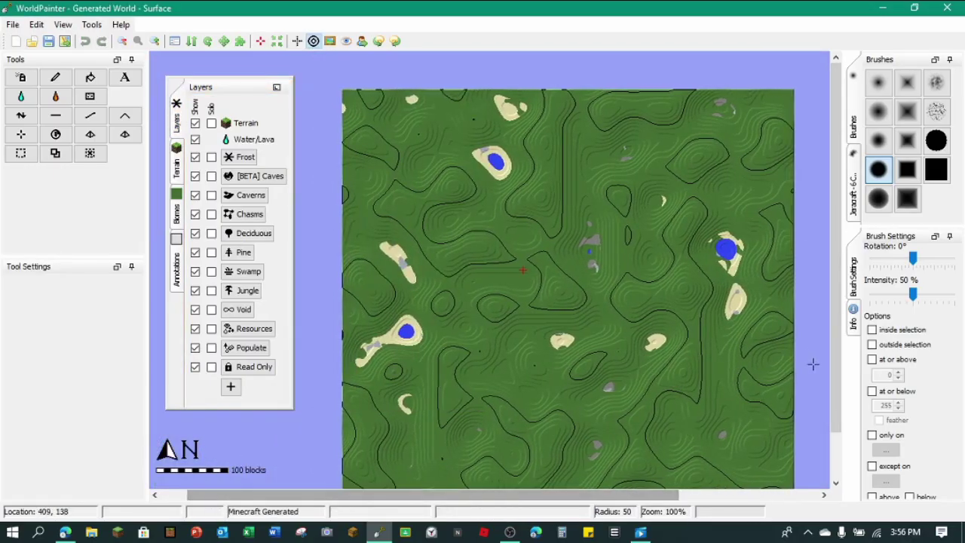
left_click_drag(839, 308, 846, 469)
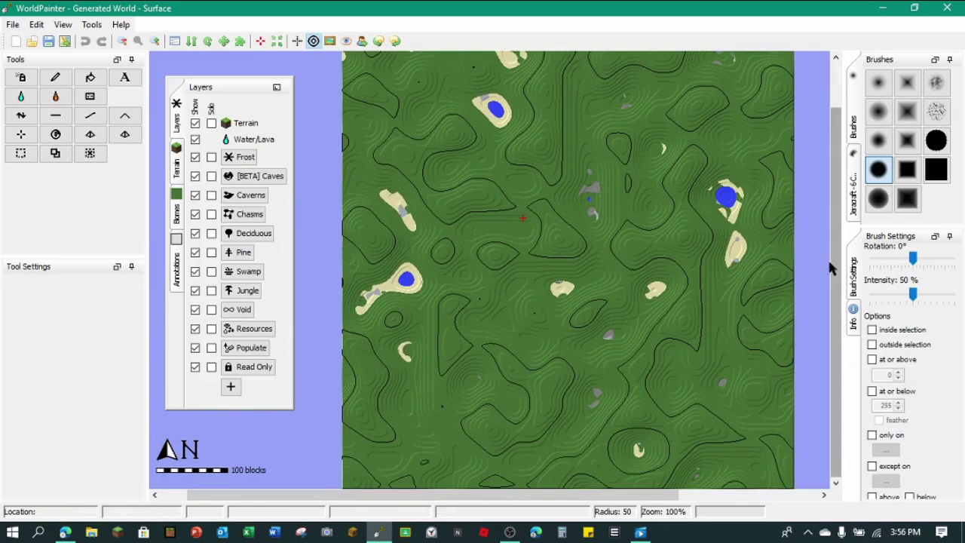
left_click_drag(834, 261, 837, 219)
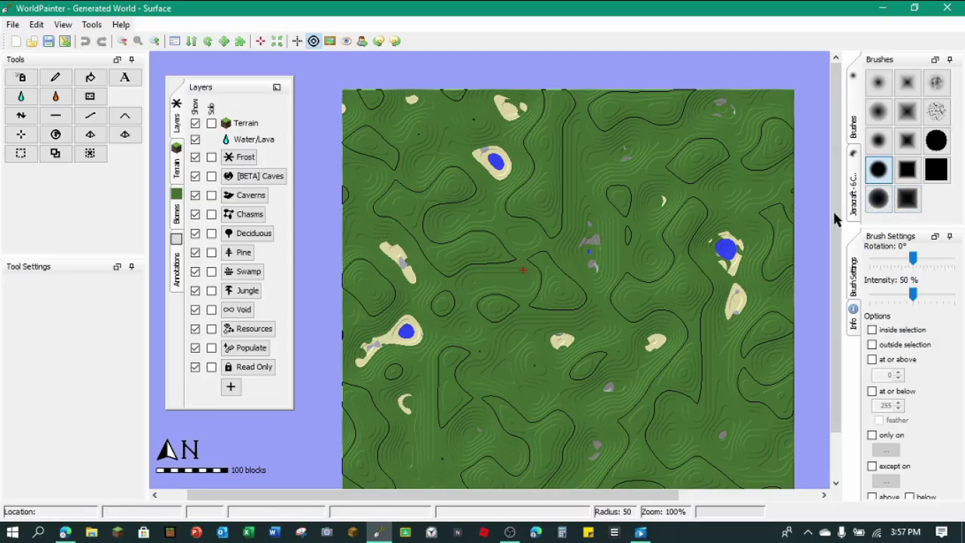
scroll(832, 209, "down", 2)
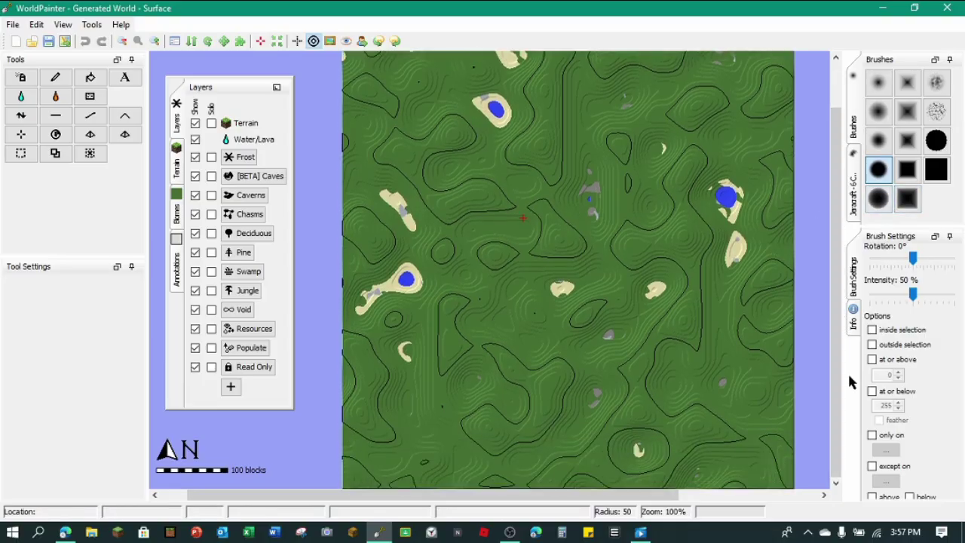
scroll(836, 305, "up", 2)
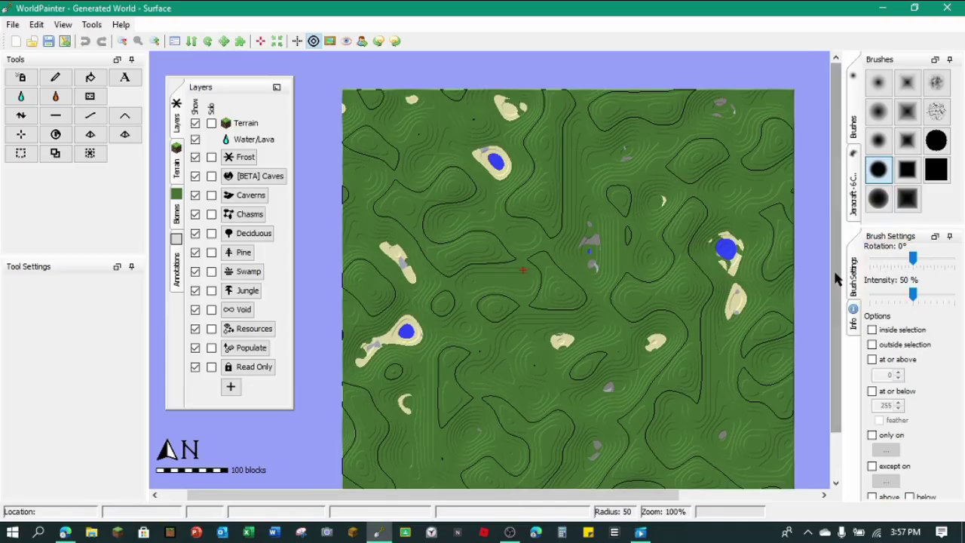
scroll(836, 279, "down", 2)
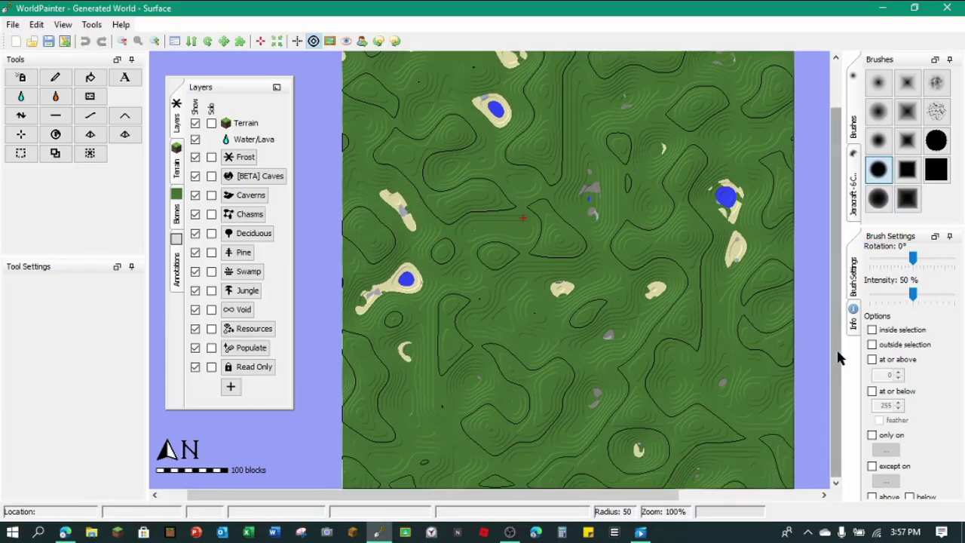
scroll(838, 332, "up", 2)
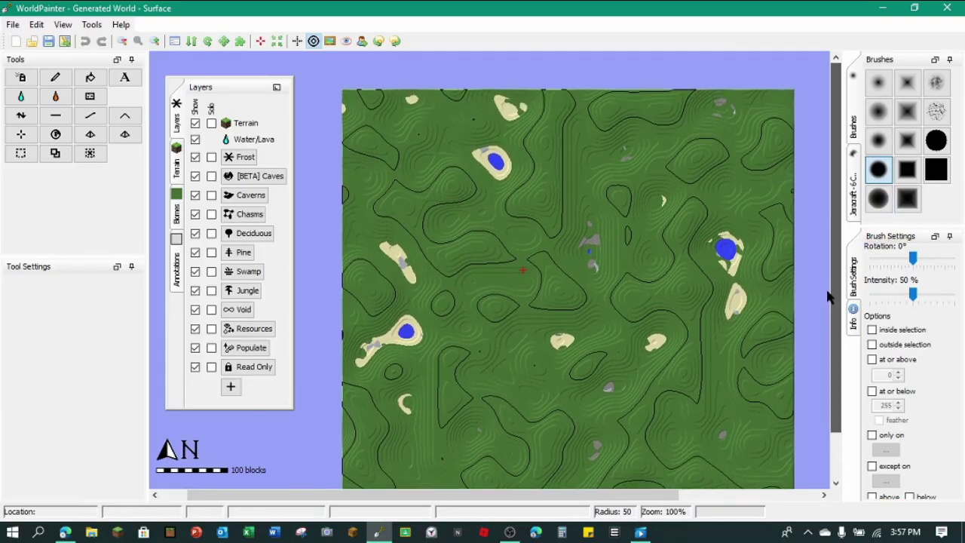
left_click(13, 25)
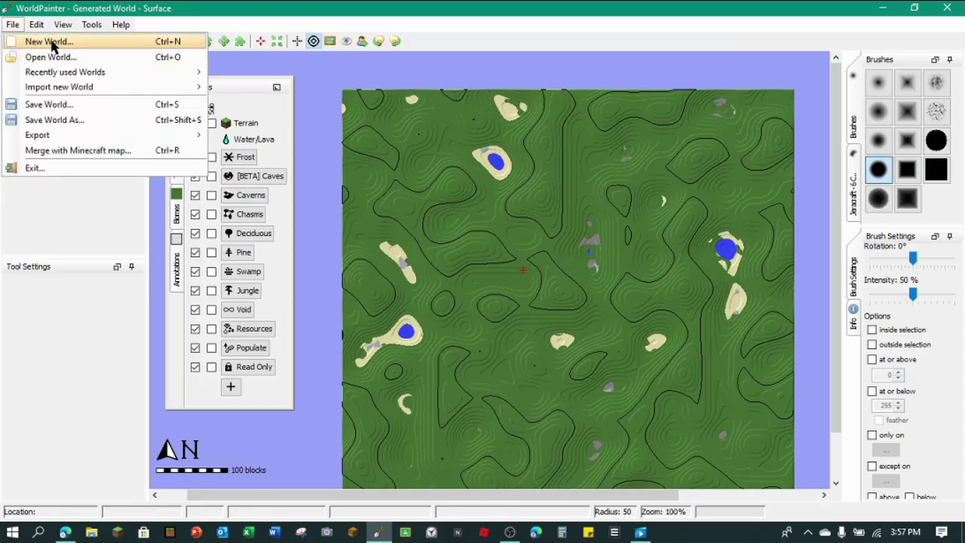
left_click(234, 27)
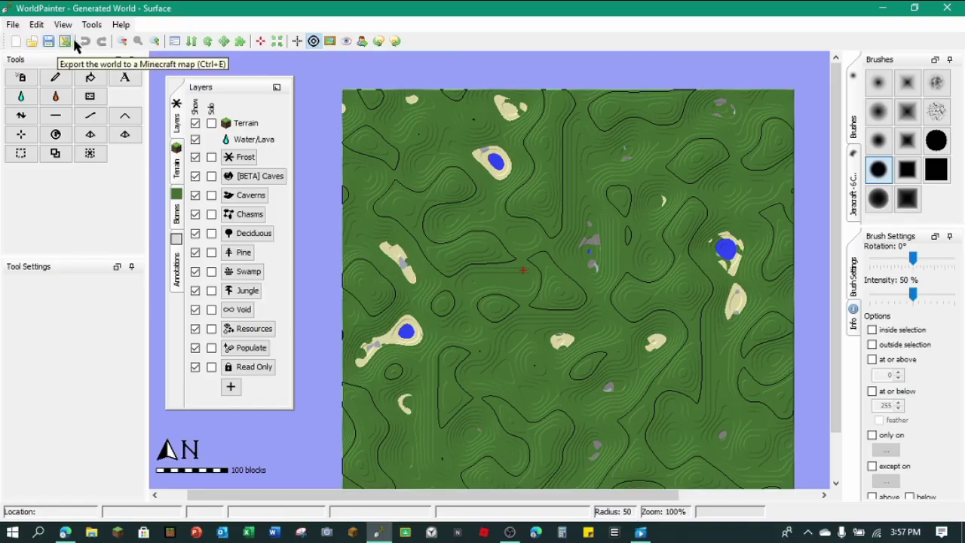
Start a new world in [BETA] Minecraft 1.14.4 or later (Anvil) format and clear the default name.
left_click(14, 43)
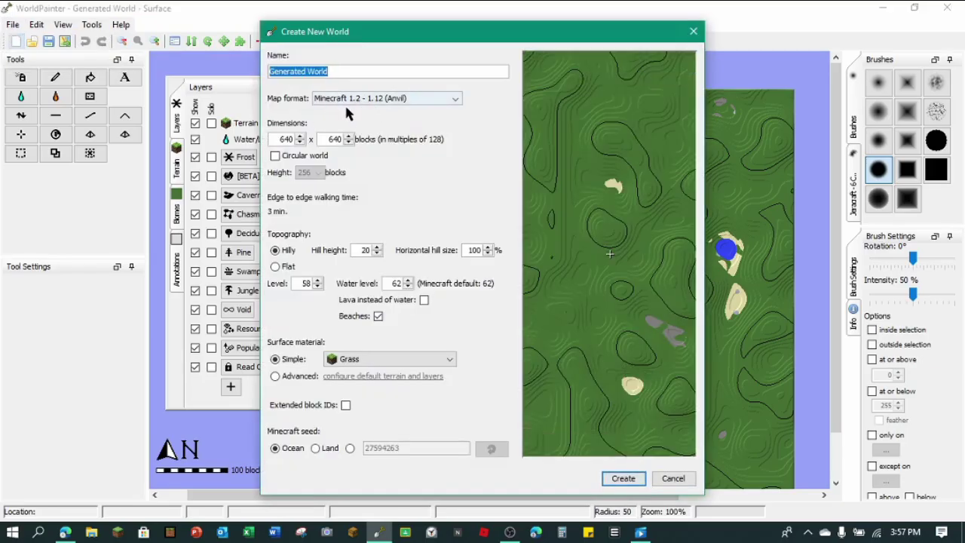
left_click(395, 98)
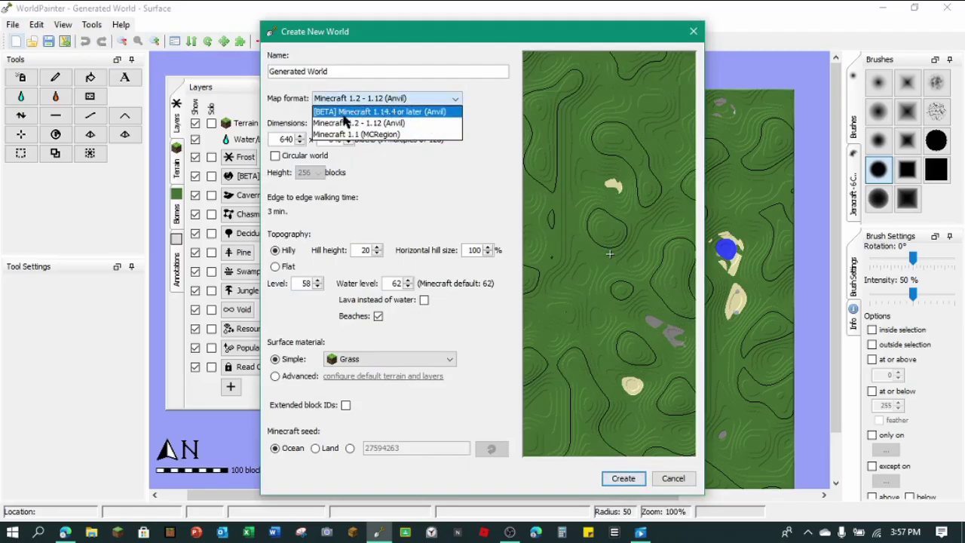
left_click(400, 112)
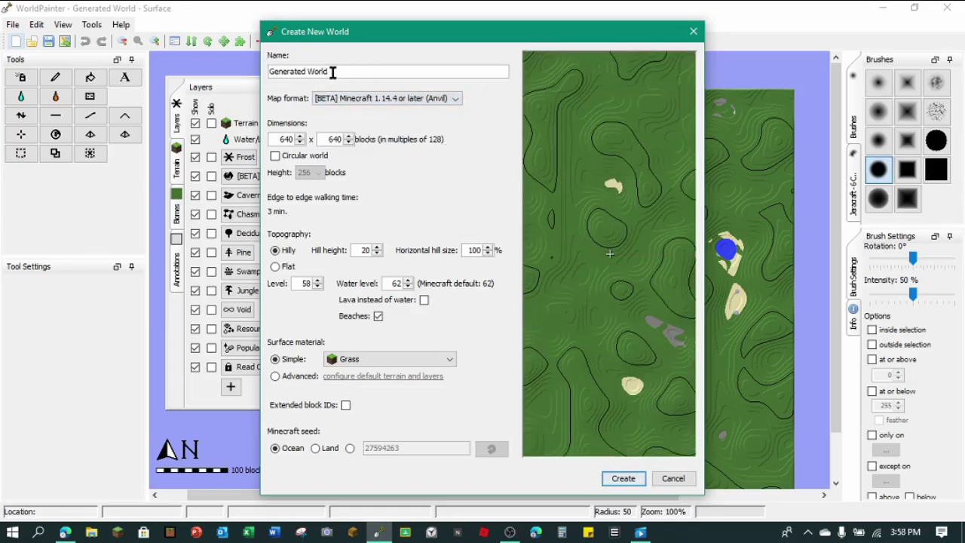
left_click_drag(332, 71, 259, 70)
key("BackSpace")
left_click(286, 267)
left_click(377, 246)
left_click(376, 246)
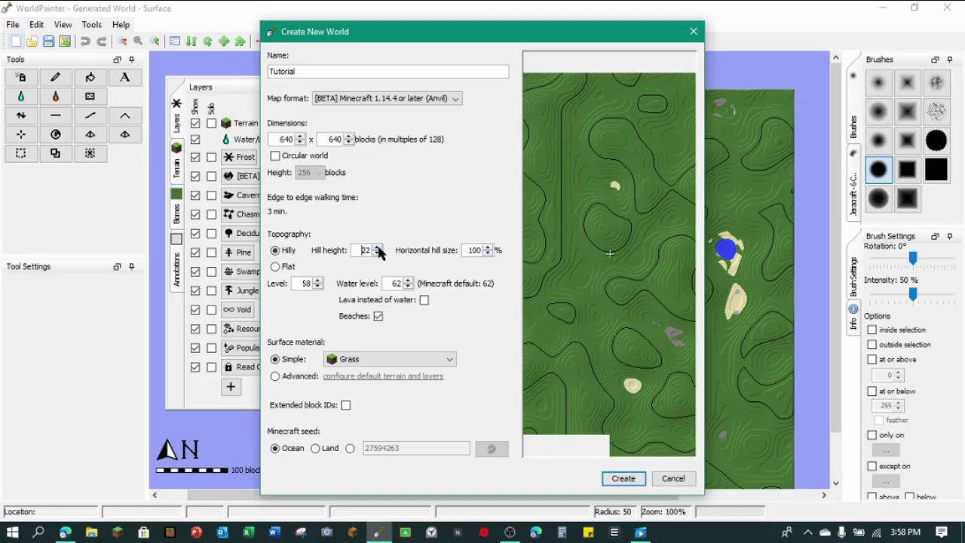
left_click(377, 246)
left_click(377, 248)
left_click(378, 248)
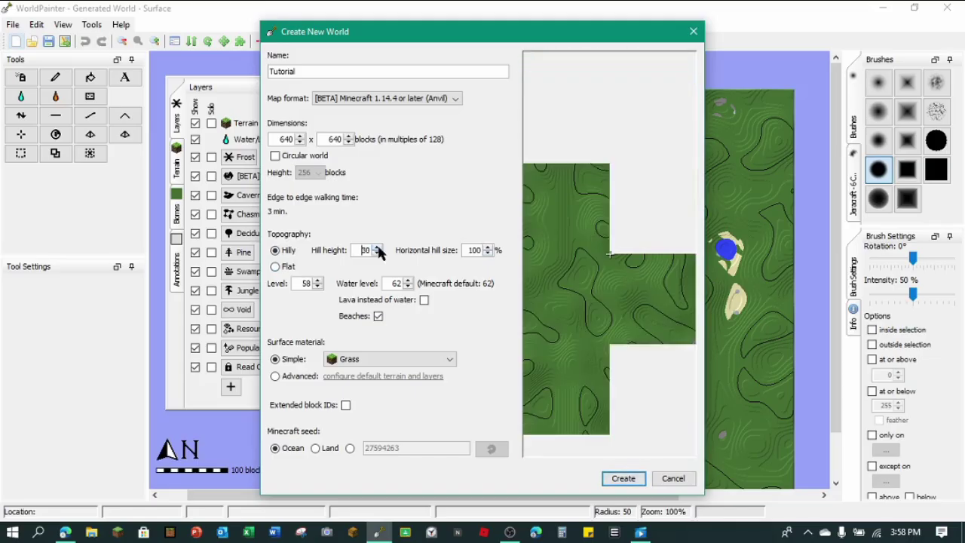
left_click(378, 248)
left_click(378, 248)
left_click(378, 248)
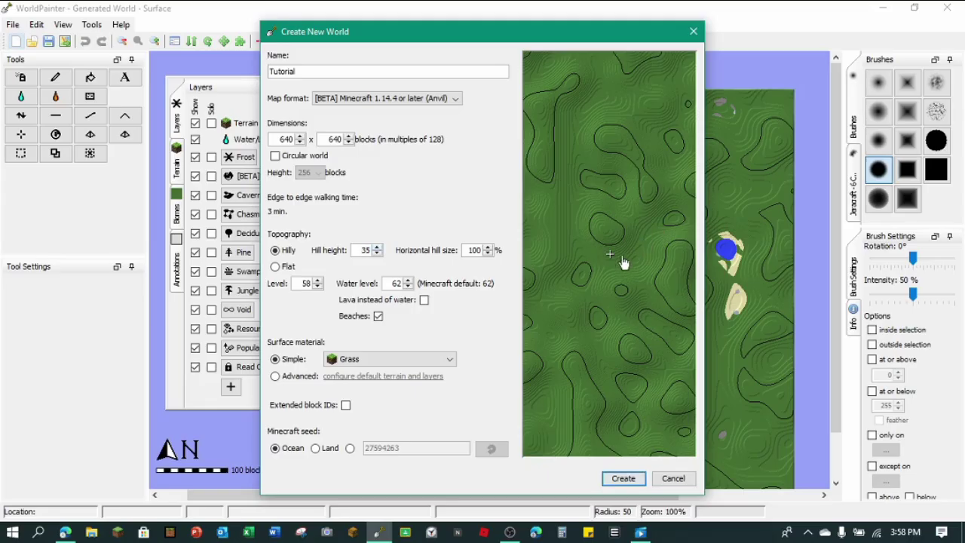
left_click(376, 254)
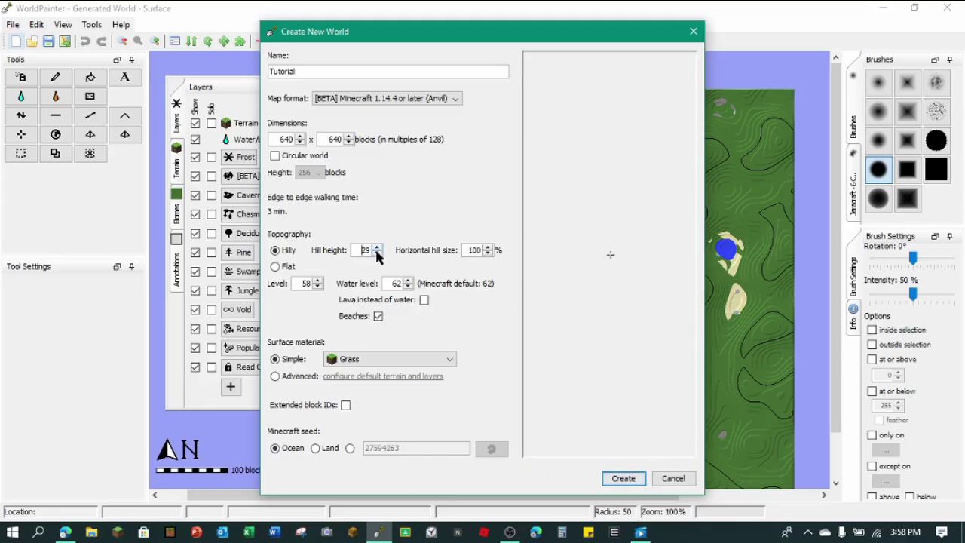
left_click(376, 253)
left_click(376, 253)
left_click(376, 253)
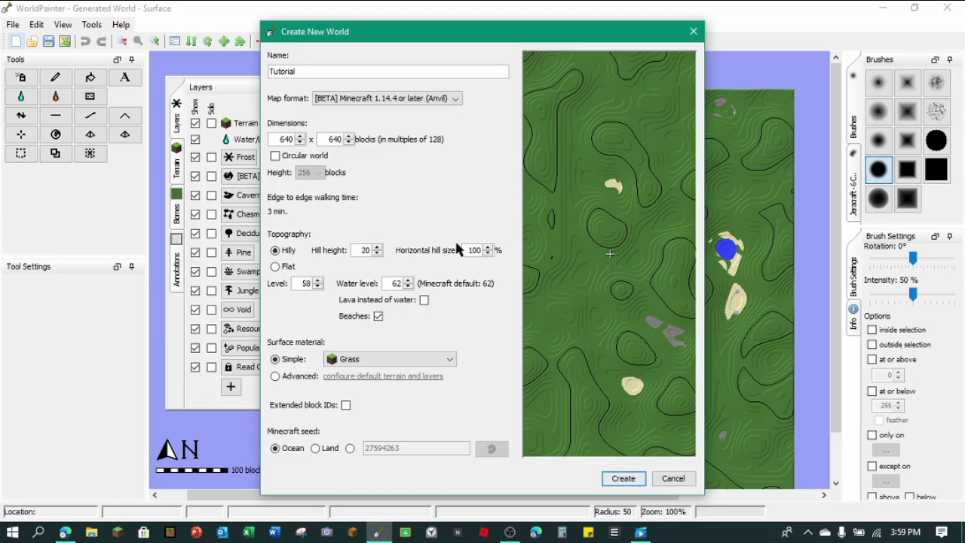
left_click(489, 247)
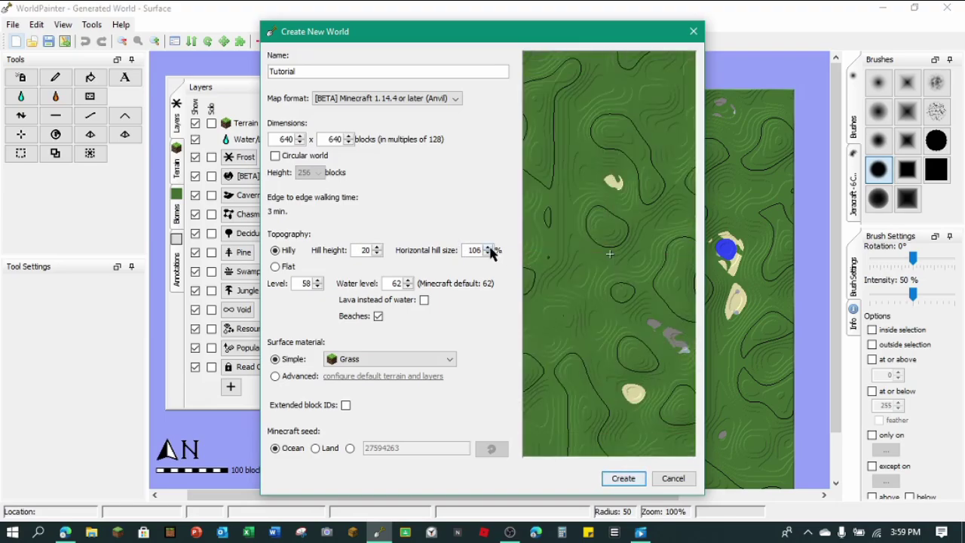
left_click(490, 247)
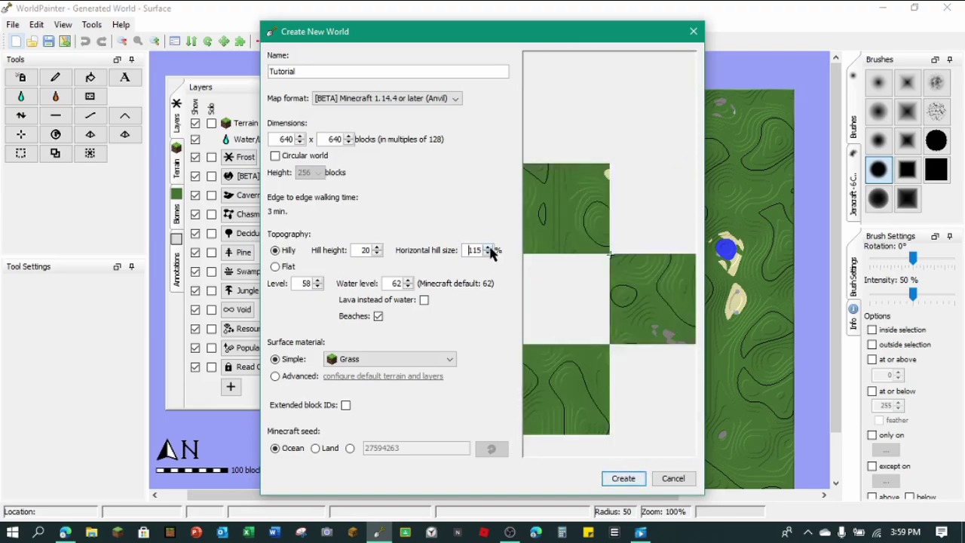
left_click(489, 248)
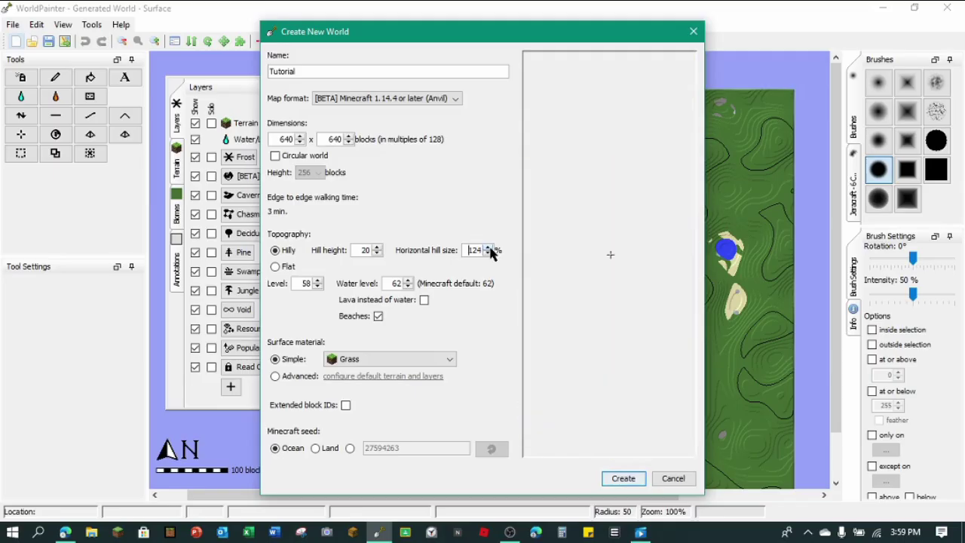
left_click(489, 249)
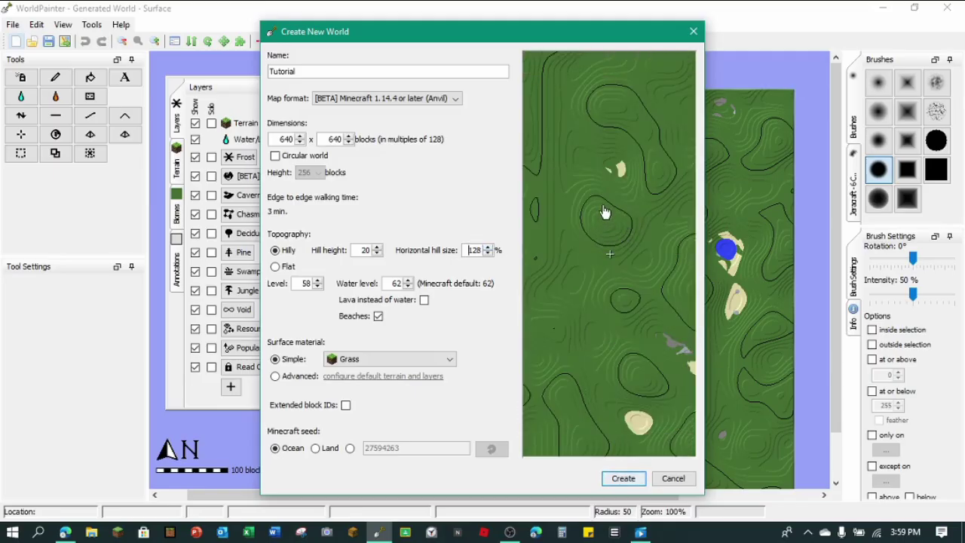
left_click(488, 254)
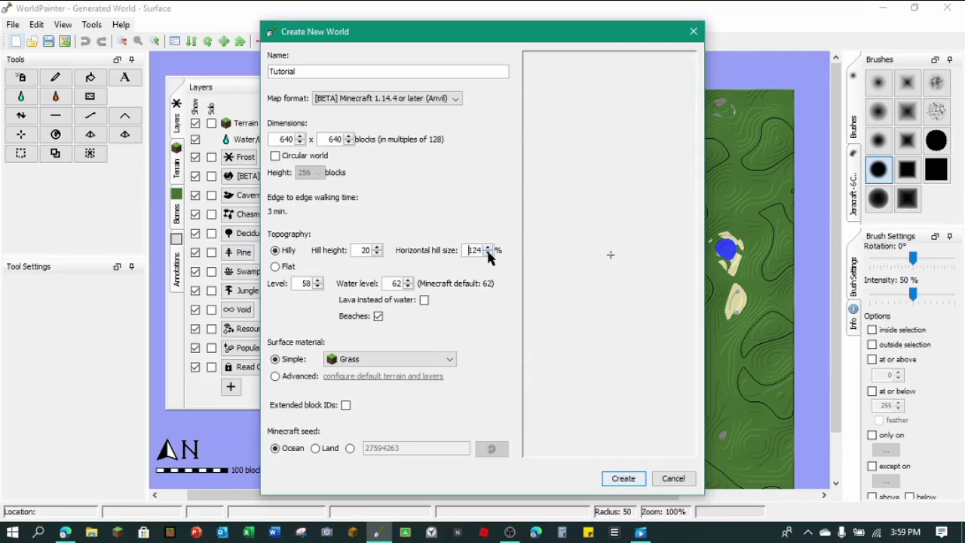
left_click(488, 254)
left_click(487, 254)
left_click(488, 254)
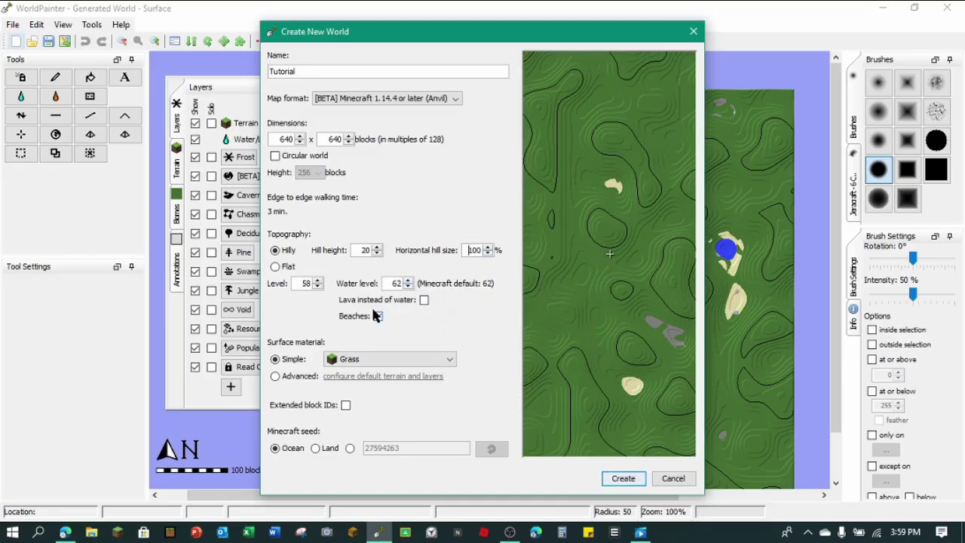
Keep the lakes as water rather than lava and switch off Beaches.
left_click(424, 300)
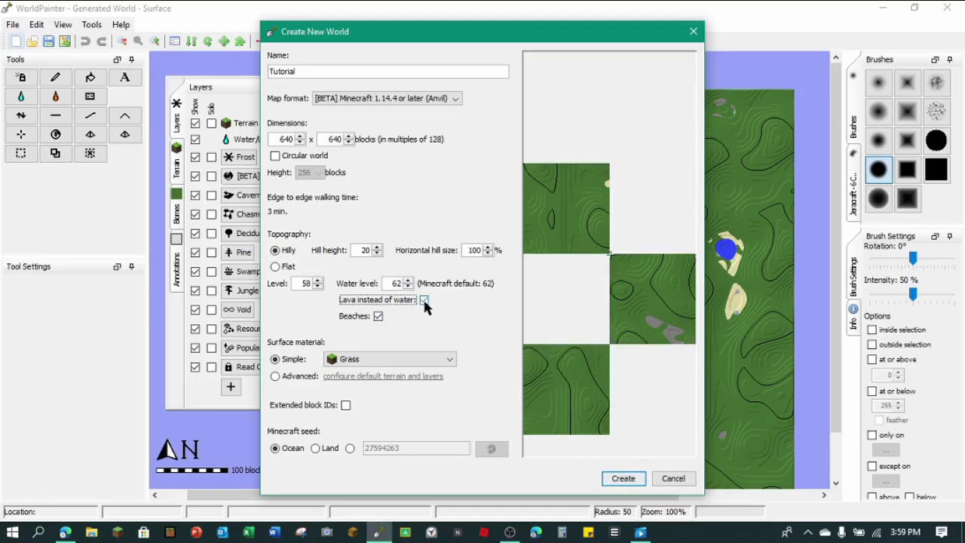
left_click_drag(562, 316, 589, 257)
left_click_drag(551, 117, 385, 430)
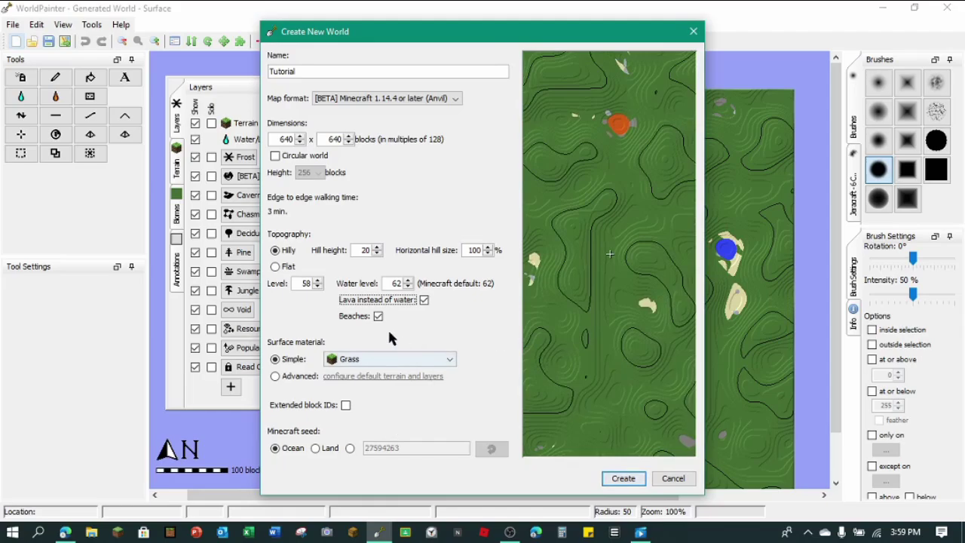
left_click(424, 299)
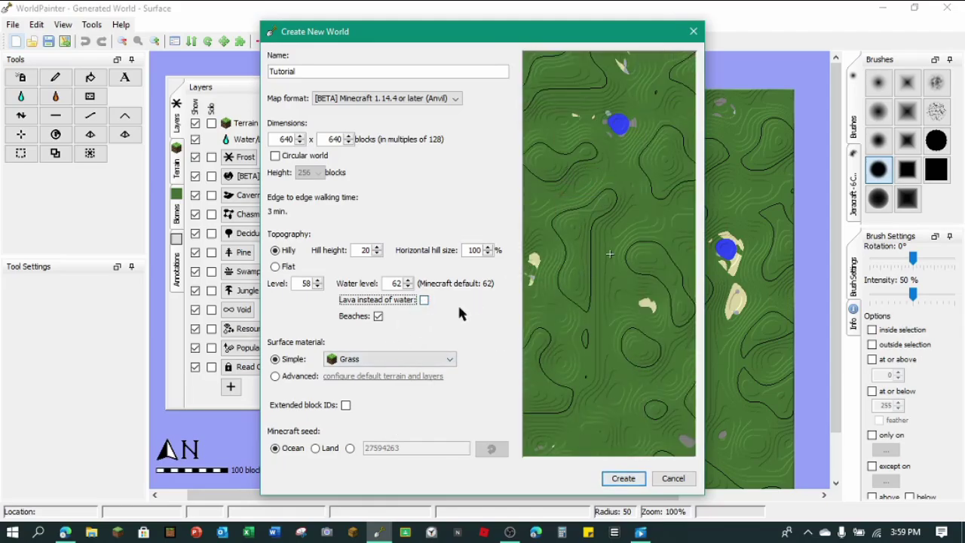
left_click(378, 315)
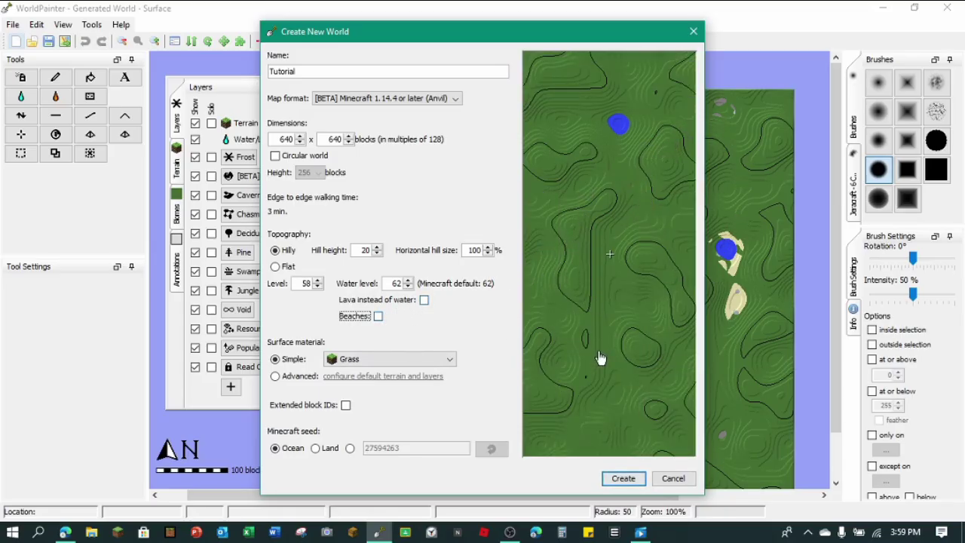
mouse_move(602, 359)
left_mouse_down()
mouse_move(894, 62)
mouse_move(874, 345)
mouse_move(594, 414)
mouse_move(561, 397)
mouse_move(551, 327)
left_mouse_up()
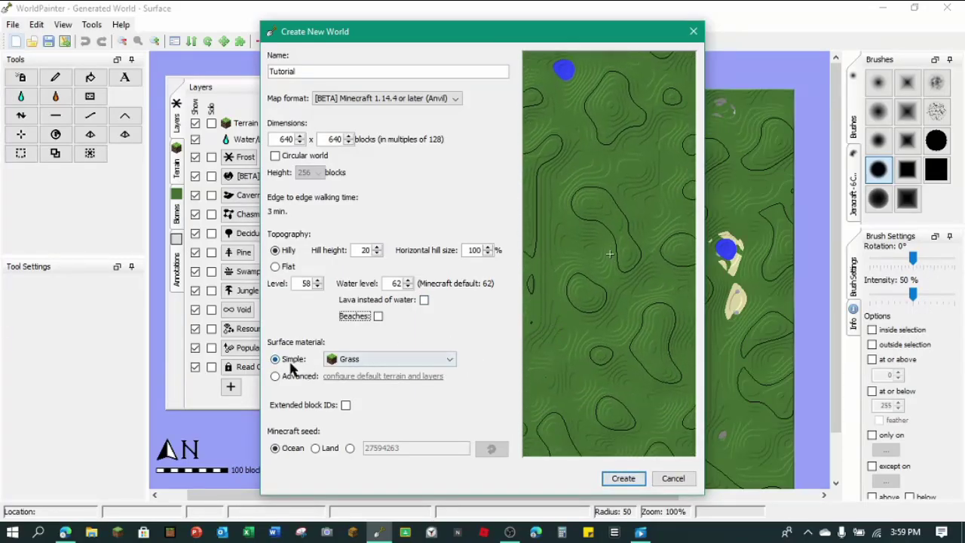
left_click(365, 361)
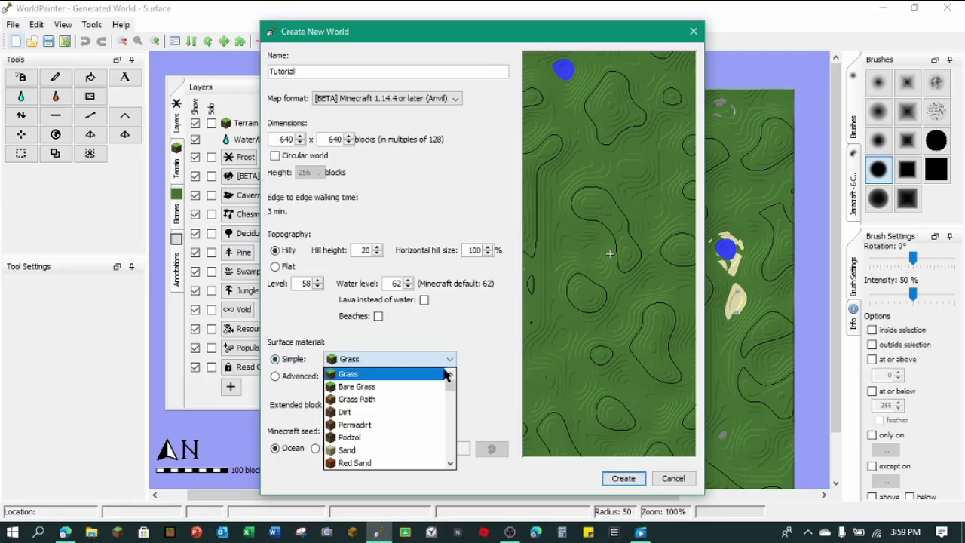
left_click(390, 399)
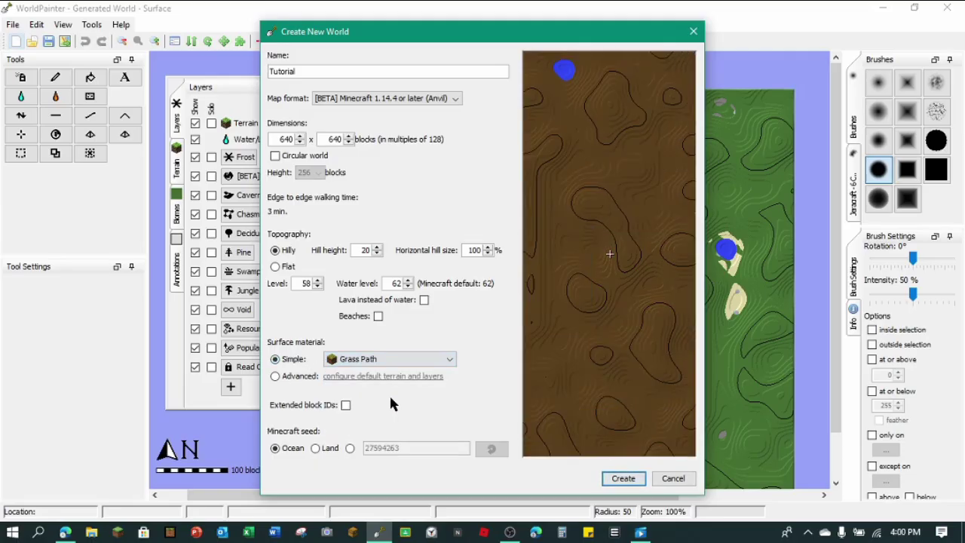
left_click(376, 361)
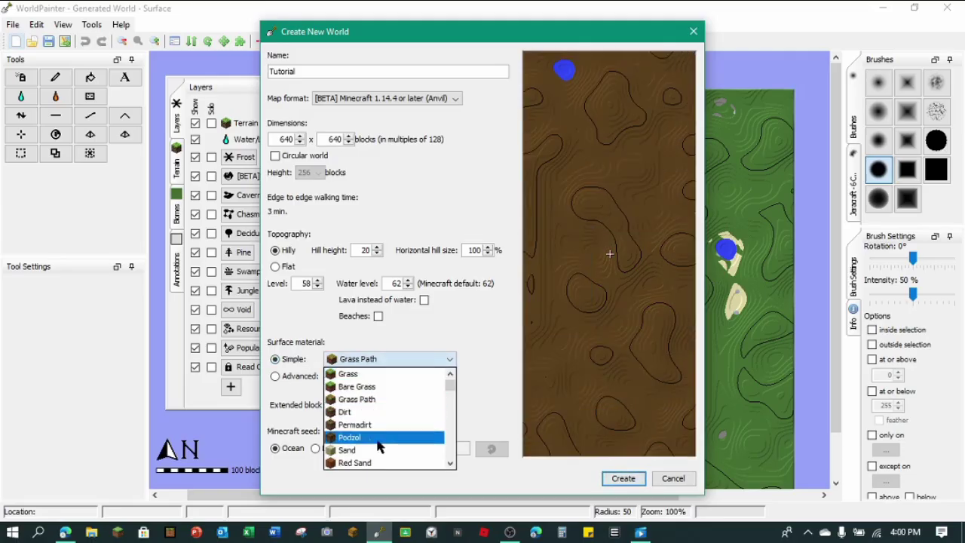
left_click(389, 373)
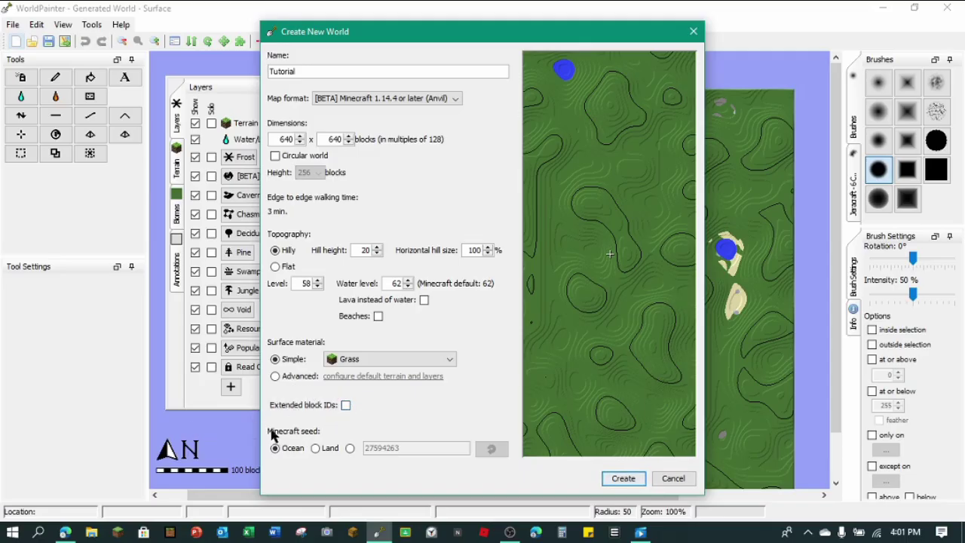
Choose a custom Minecraft seed and Land as the world type.
left_click(350, 448)
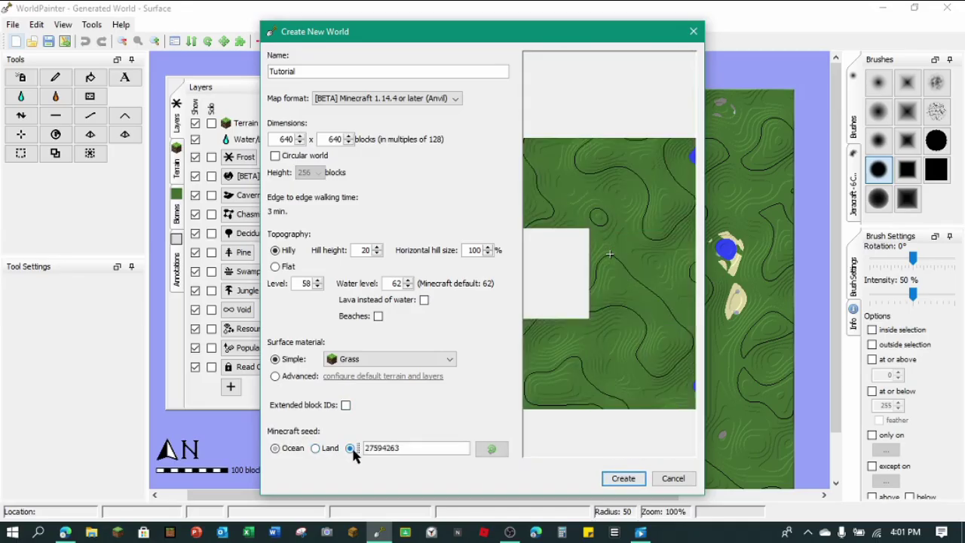
left_click(316, 448)
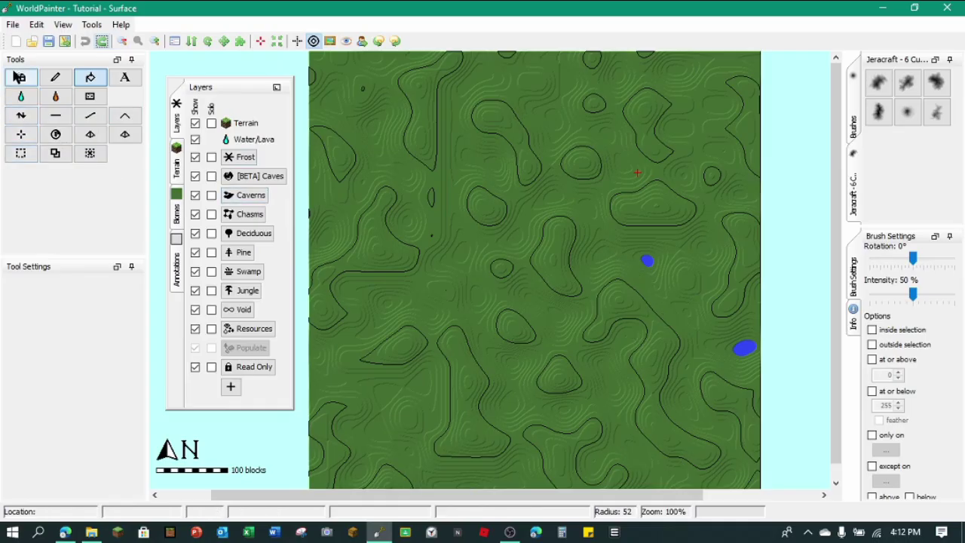
left_click(21, 77)
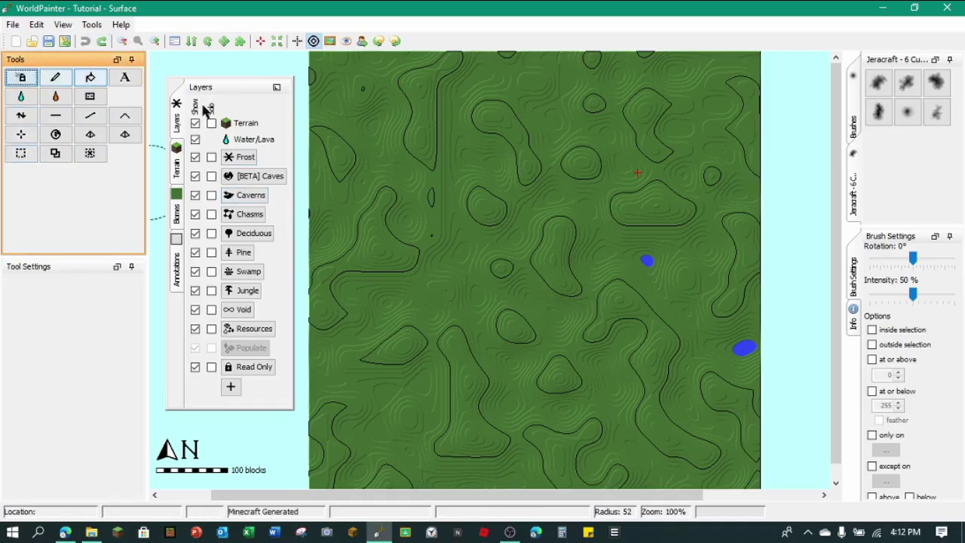
left_click(20, 116)
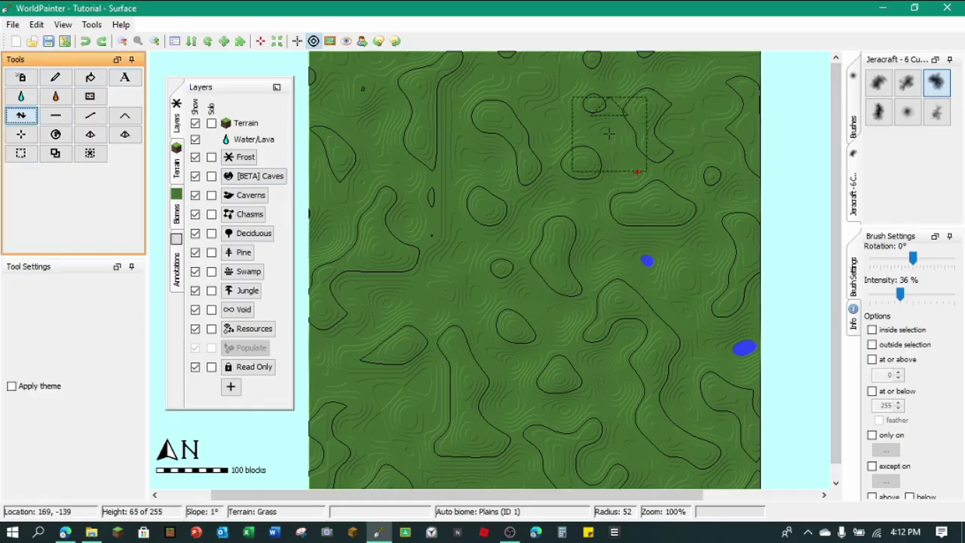
left_click_drag(608, 134, 607, 133)
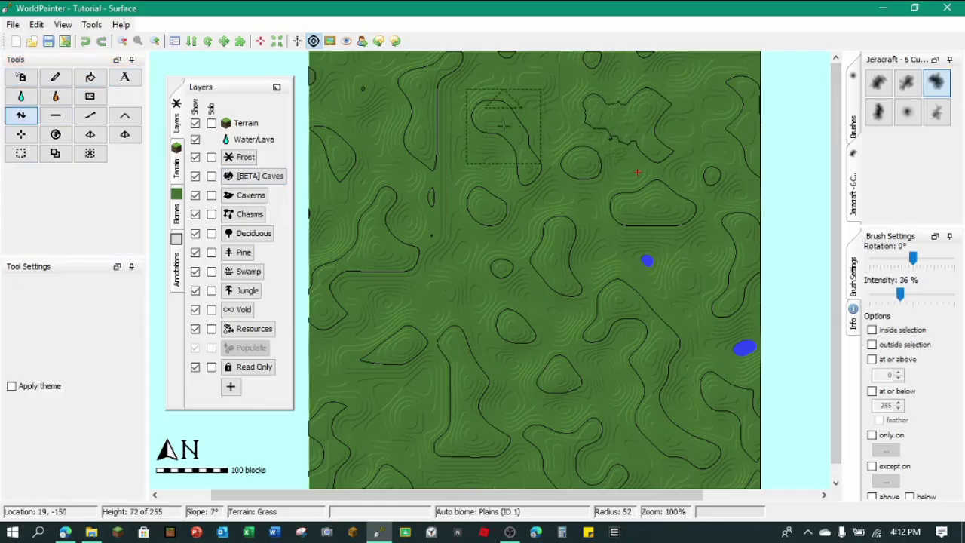
right_click_drag(554, 125, 553, 121)
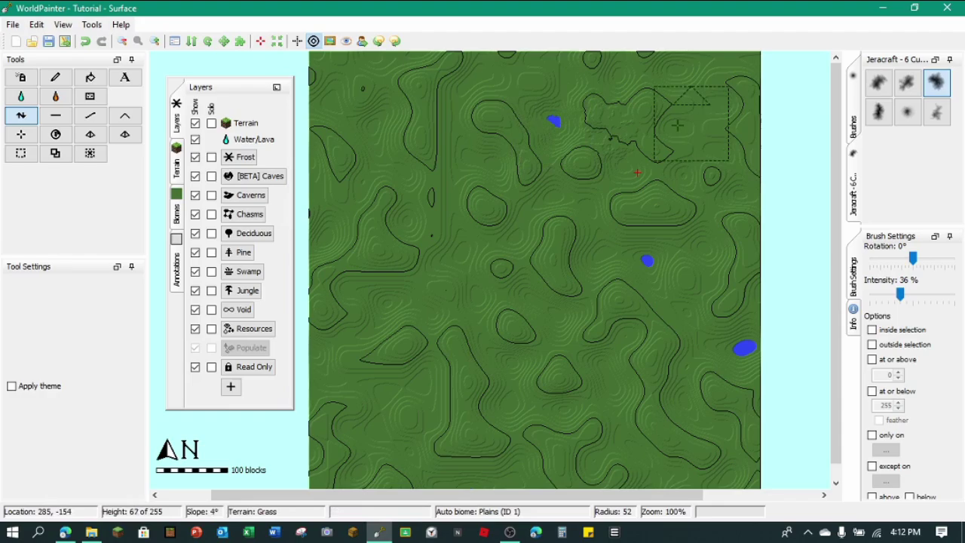
left_click_drag(555, 119, 556, 121)
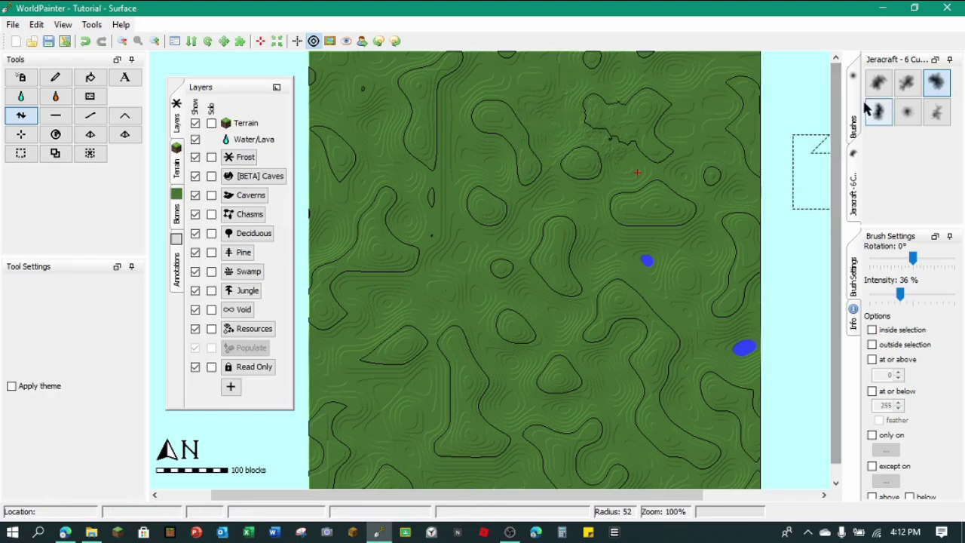
left_click(853, 127)
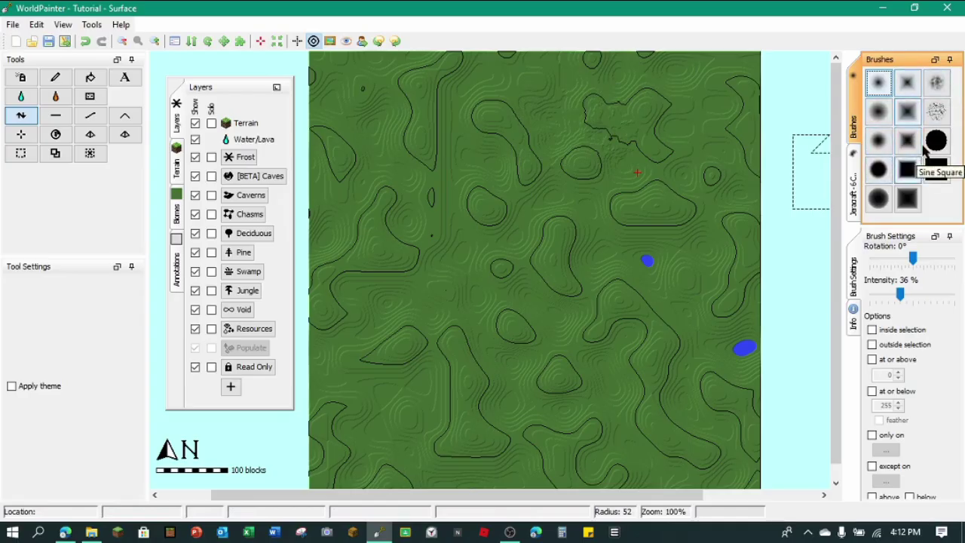
left_click(853, 184)
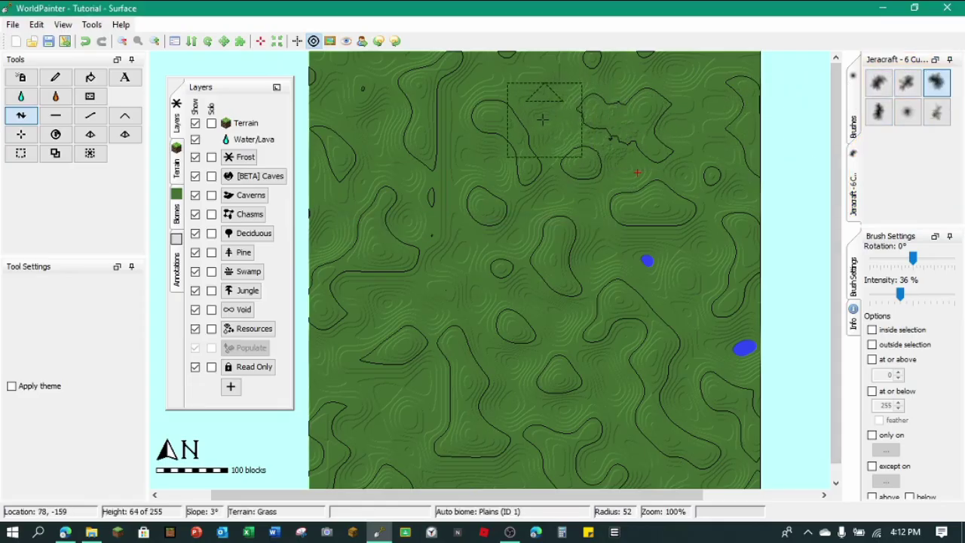
Raise a curved ridge across the map's upper right with the Raise/Lower custom brush, building it higher.
mouse_move(542, 118)
left_mouse_down()
mouse_move(627, 127)
mouse_move(683, 179)
mouse_move(680, 164)
mouse_move(625, 123)
mouse_move(556, 116)
mouse_move(633, 130)
left_mouse_up()
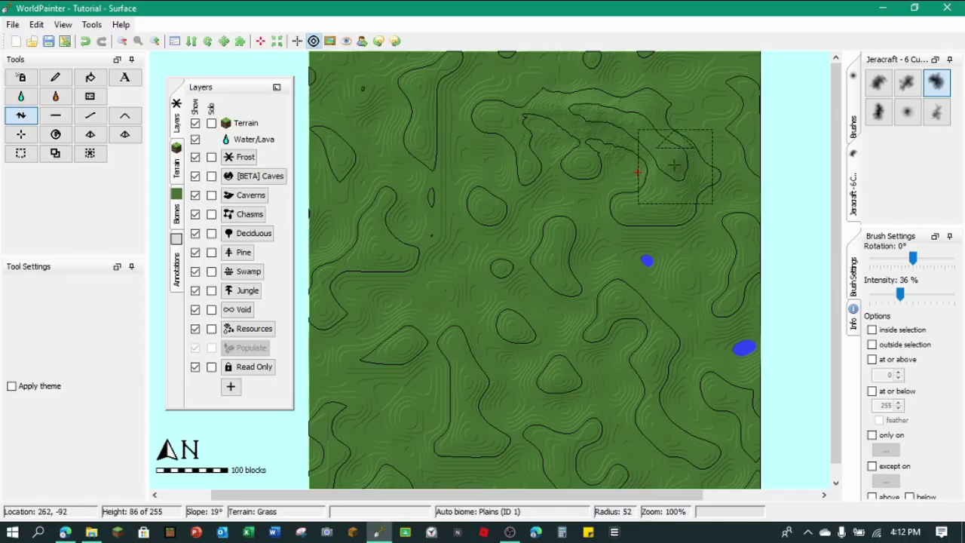
mouse_move(639, 131)
left_mouse_down()
mouse_move(600, 113)
mouse_move(542, 113)
mouse_move(623, 122)
left_mouse_up()
mouse_move(659, 152)
left_mouse_down()
mouse_move(658, 176)
mouse_move(671, 170)
mouse_move(660, 186)
mouse_move(626, 209)
mouse_move(653, 190)
mouse_move(627, 194)
left_mouse_up()
scroll(626, 170, "down", 7)
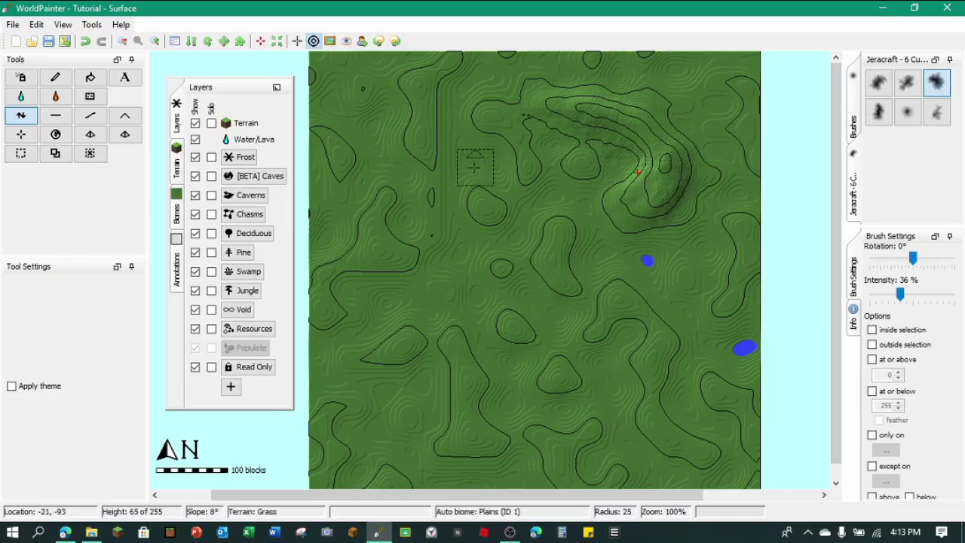
scroll(474, 173, "up", 5)
scroll(474, 173, "up", 15)
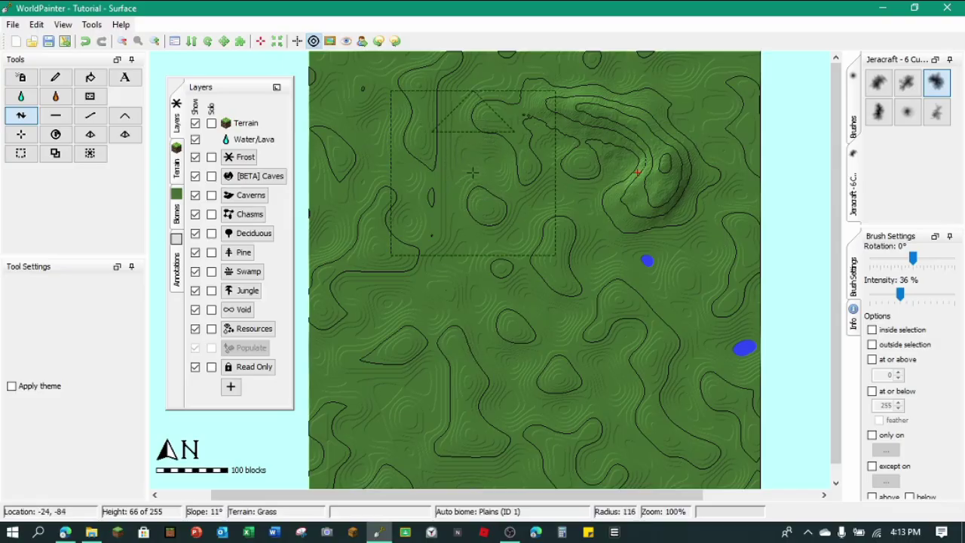
scroll(474, 173, "up", 3)
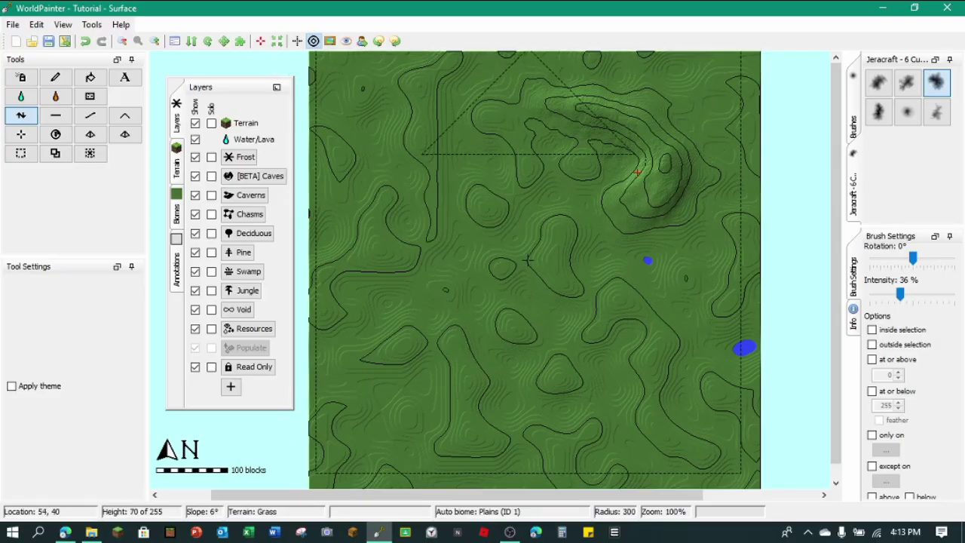
scroll(528, 260, "down", 16)
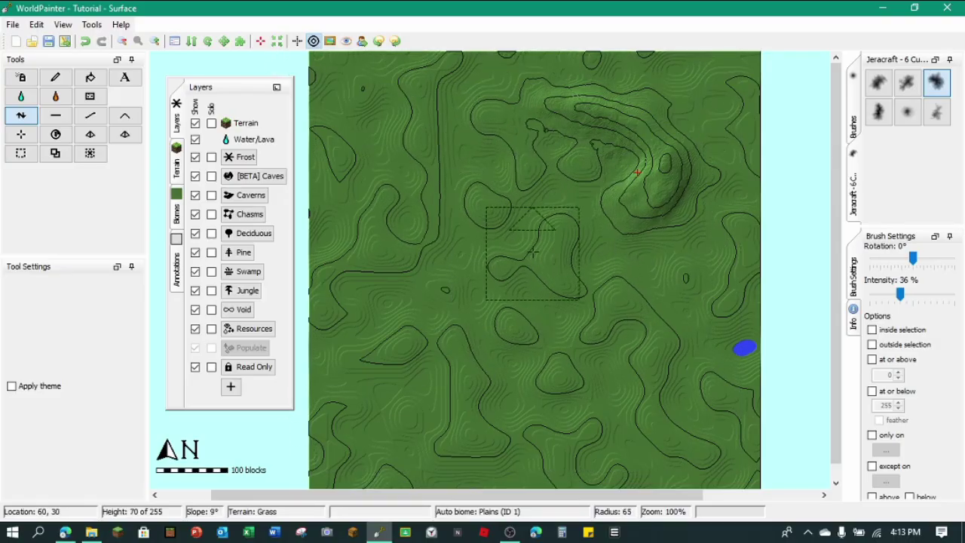
mouse_move(640, 204)
left_mouse_down()
mouse_move(667, 171)
mouse_move(642, 208)
mouse_move(662, 182)
mouse_move(663, 155)
mouse_move(638, 118)
mouse_move(544, 105)
left_mouse_up()
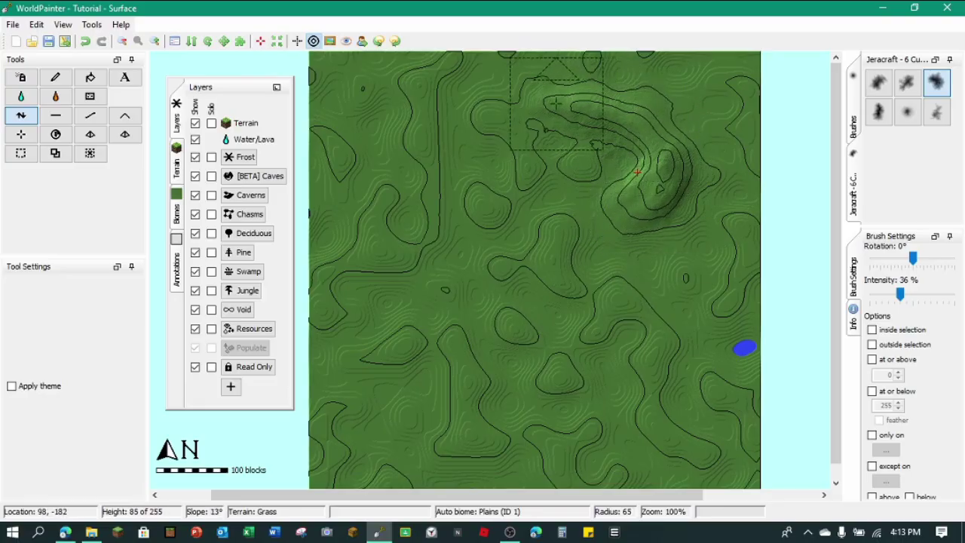
Switch to another terrain-shaping tool and shrink the brush radius to 35.
left_click(55, 116)
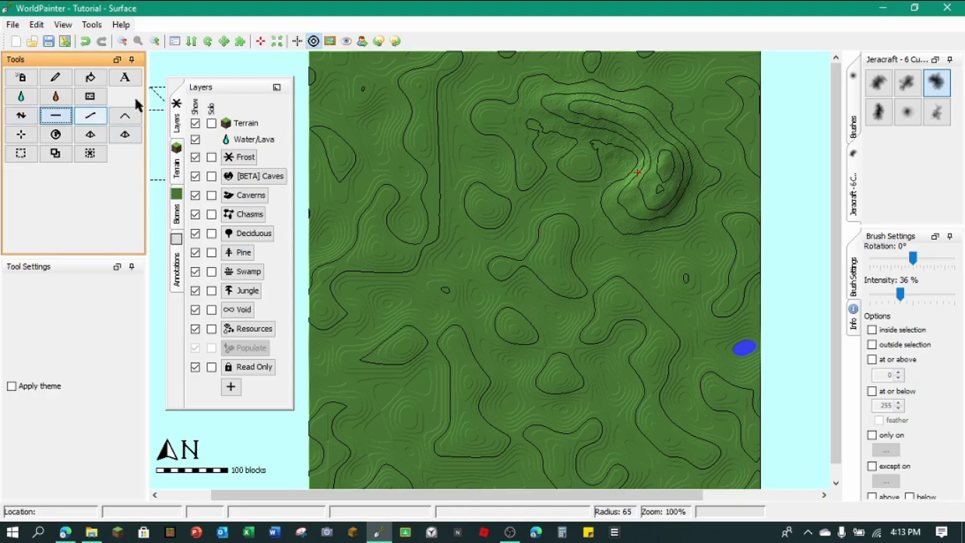
scroll(446, 199, "down", 3)
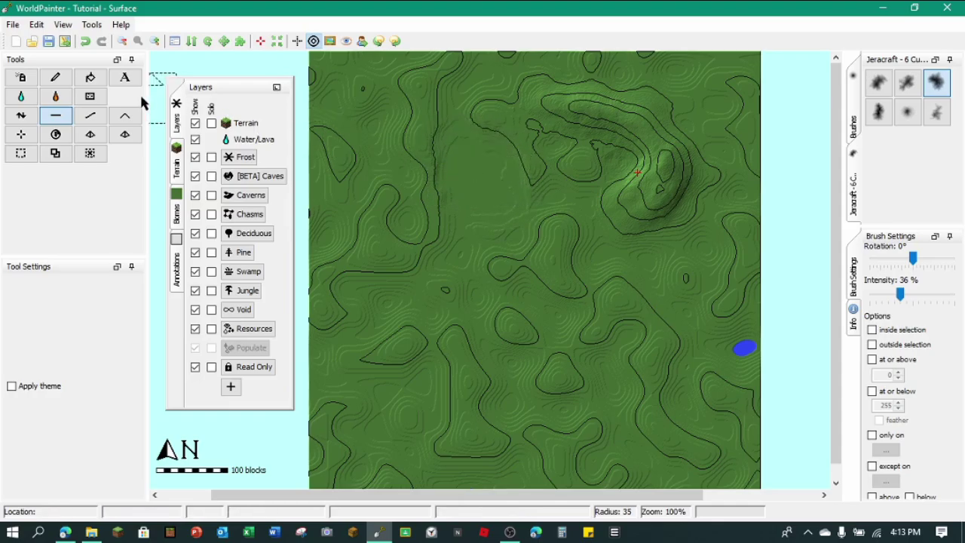
Enlarge the brush to radius 108 and smooth the ridge's jagged slopes with the Smooth tool.
left_click(92, 118)
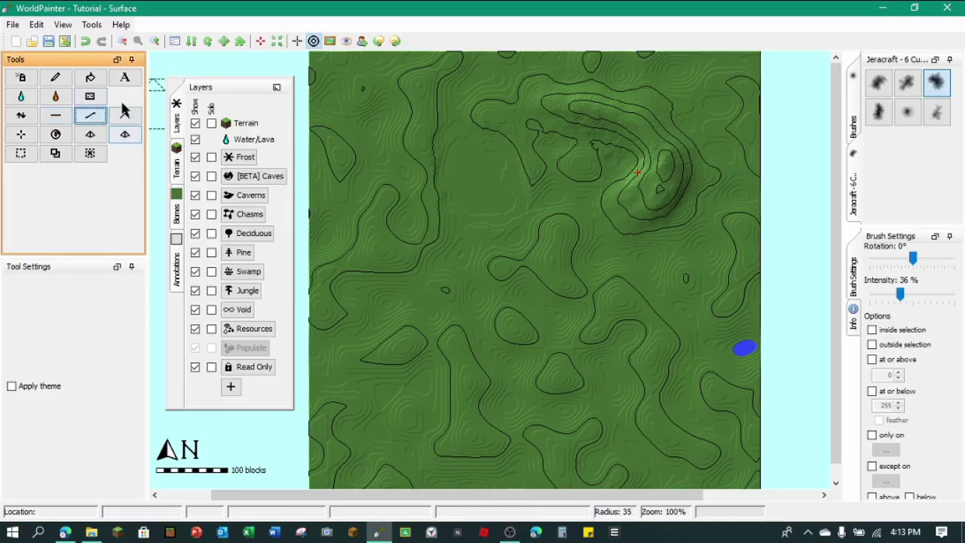
scroll(468, 158, "up", 12)
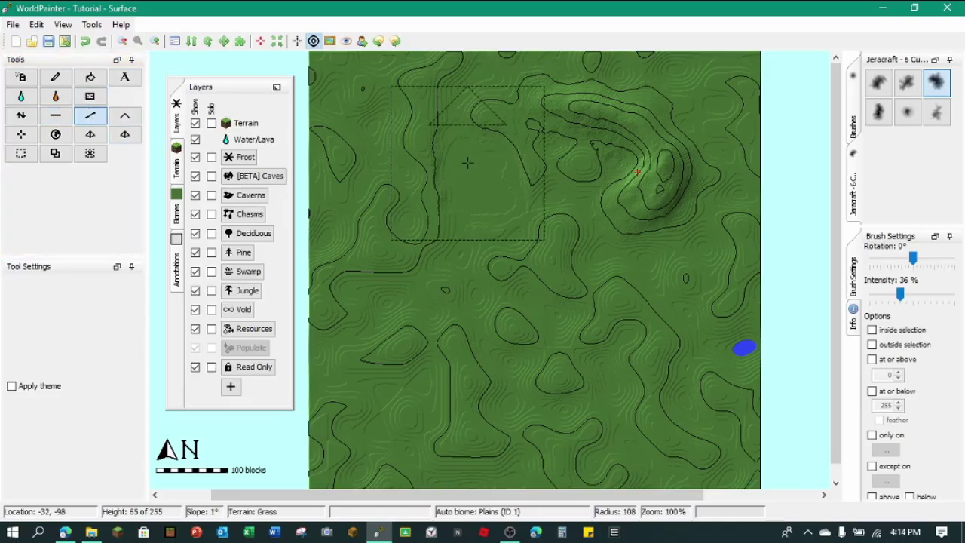
mouse_move(467, 162)
left_mouse_down()
mouse_move(438, 157)
mouse_move(450, 126)
mouse_move(524, 128)
mouse_move(608, 111)
mouse_move(652, 161)
mouse_move(652, 188)
mouse_move(623, 206)
mouse_move(638, 205)
mouse_move(664, 166)
mouse_move(663, 141)
mouse_move(623, 118)
mouse_move(566, 108)
mouse_move(627, 111)
mouse_move(648, 135)
mouse_move(662, 181)
mouse_move(628, 203)
mouse_move(679, 158)
left_mouse_up()
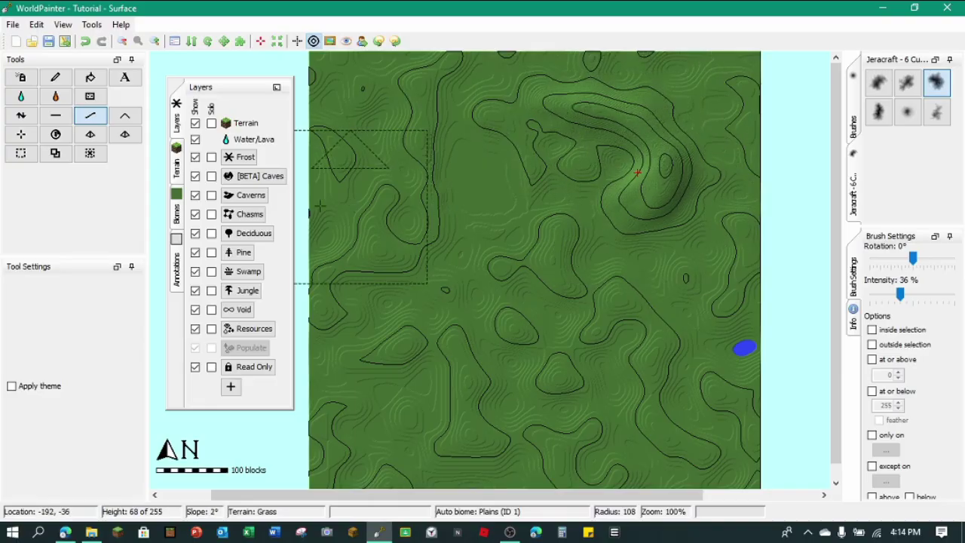
Flood the hollow next to the ridge and raise the water level to form a small lake.
left_click(20, 95)
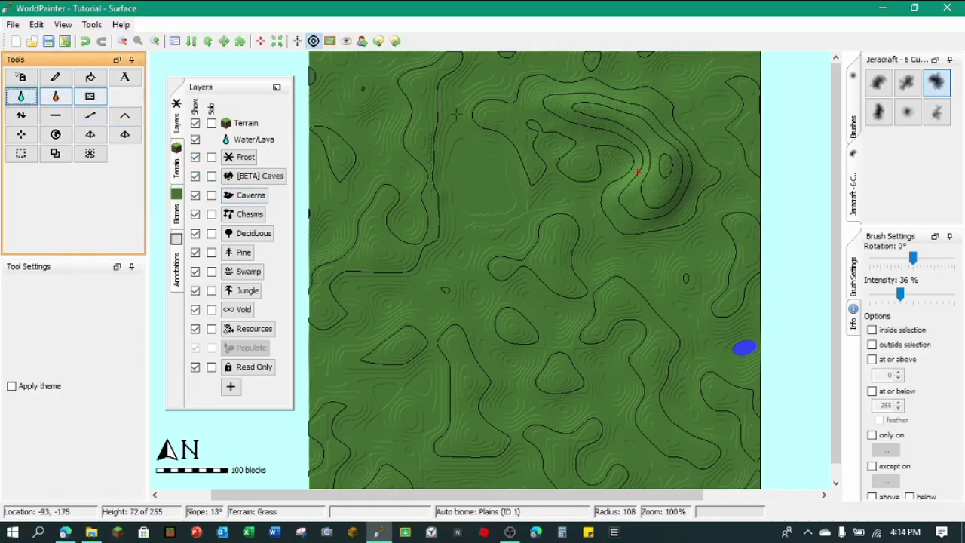
left_click(618, 163)
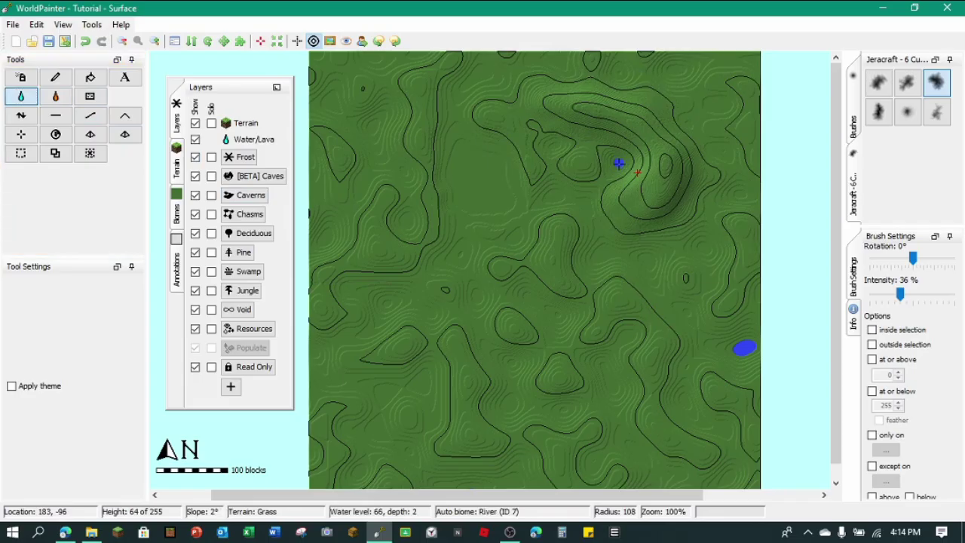
left_click_drag(617, 164, 618, 164)
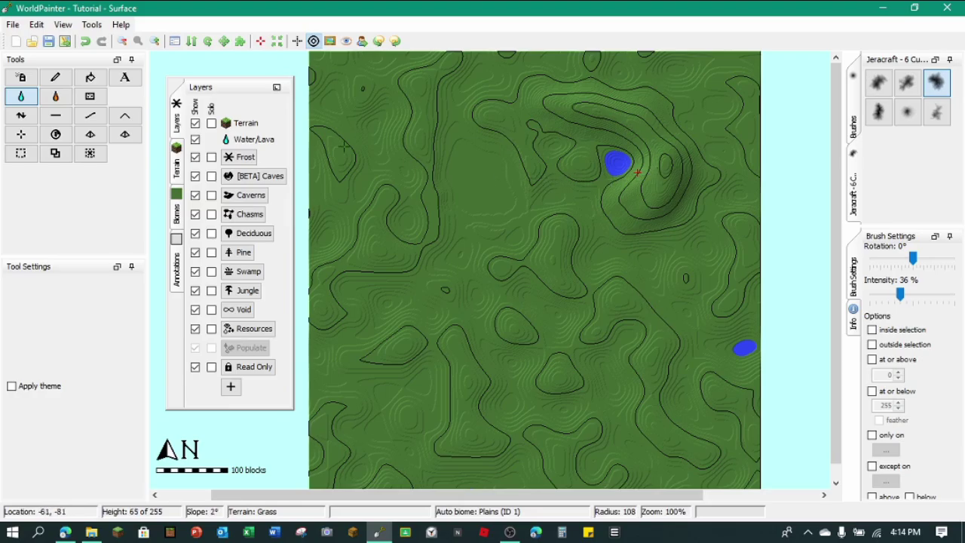
left_click(21, 134)
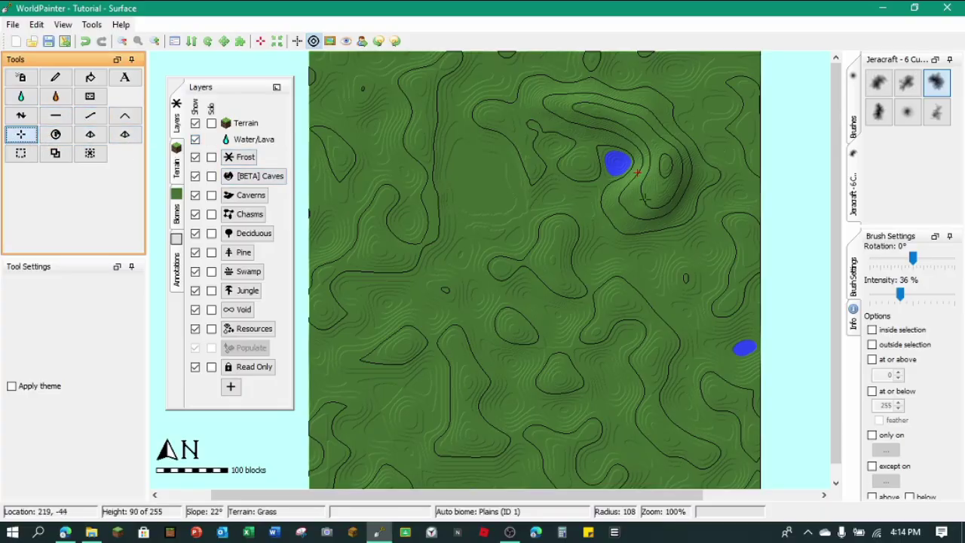
Set the spawn point on flat ground west of the mountain, then save the world file.
left_click(485, 183)
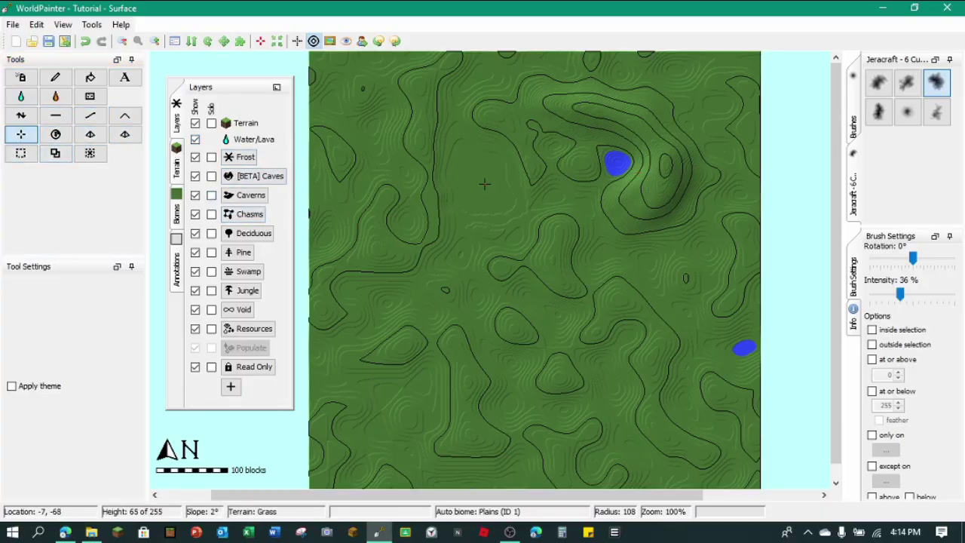
left_click(47, 44)
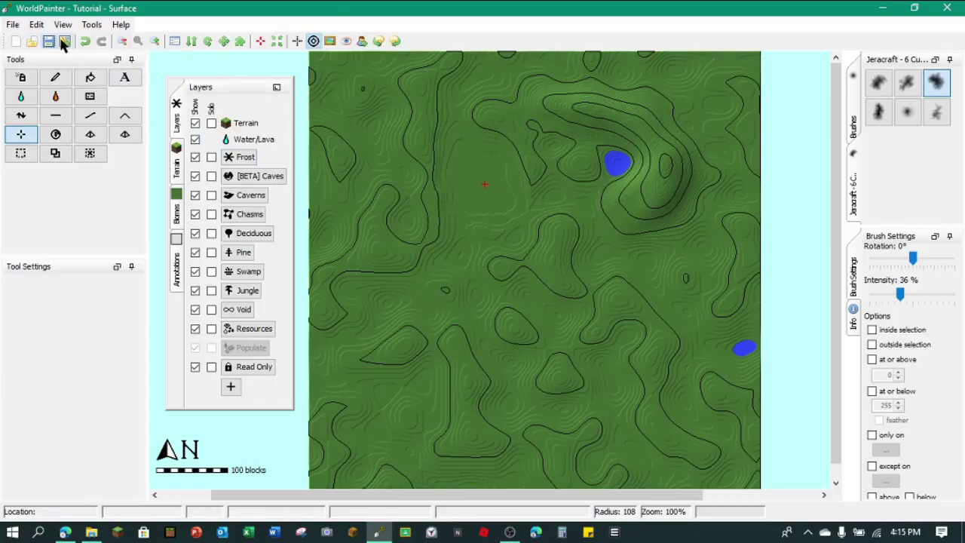
In the Export dialog, keep Stone Mix as underground material and set the game mode to Creative.
left_click(65, 41)
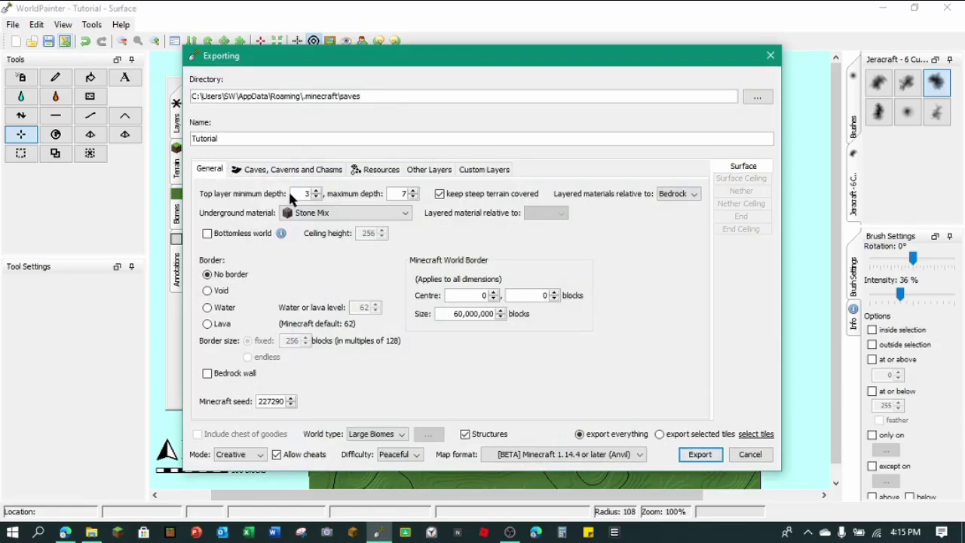
left_click(302, 212)
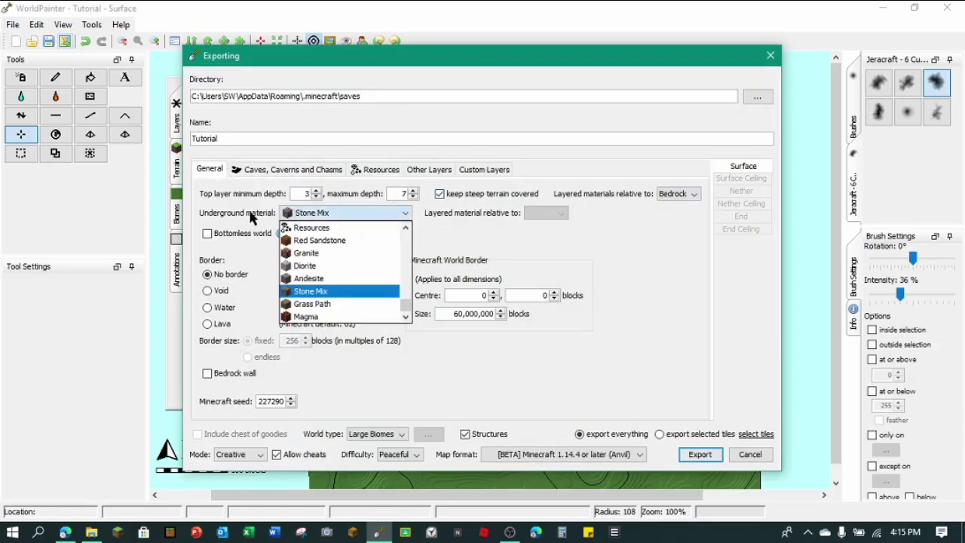
left_click(317, 294)
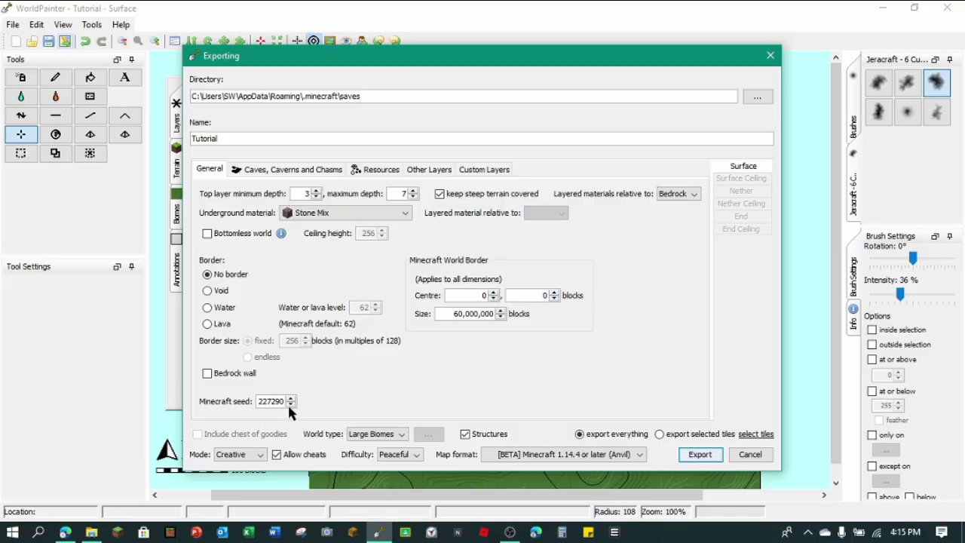
left_click(235, 455)
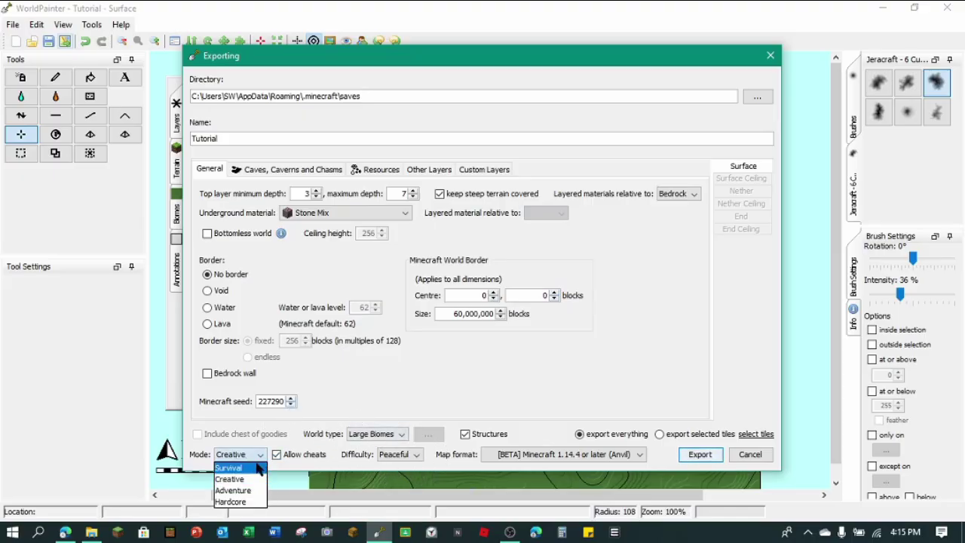
left_click(257, 467)
left_click(241, 454)
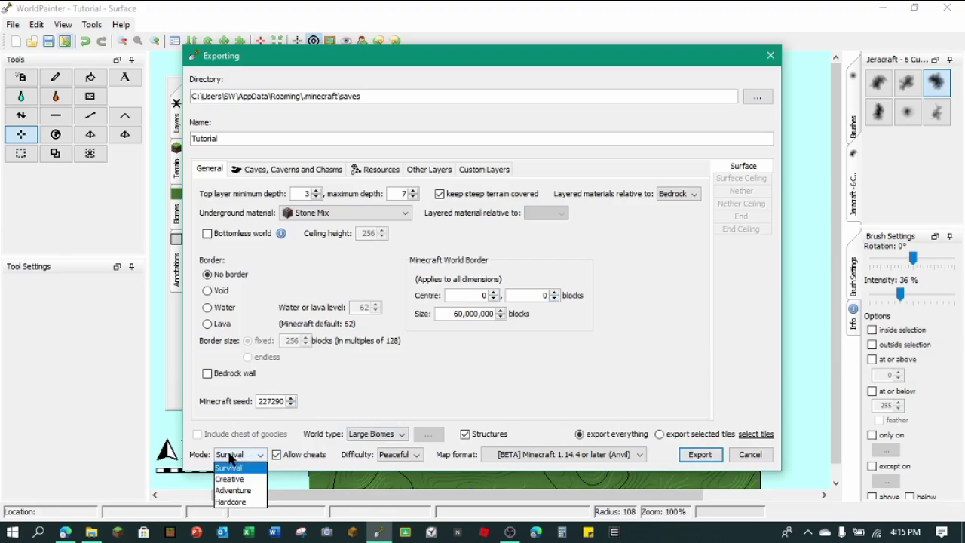
left_click(258, 480)
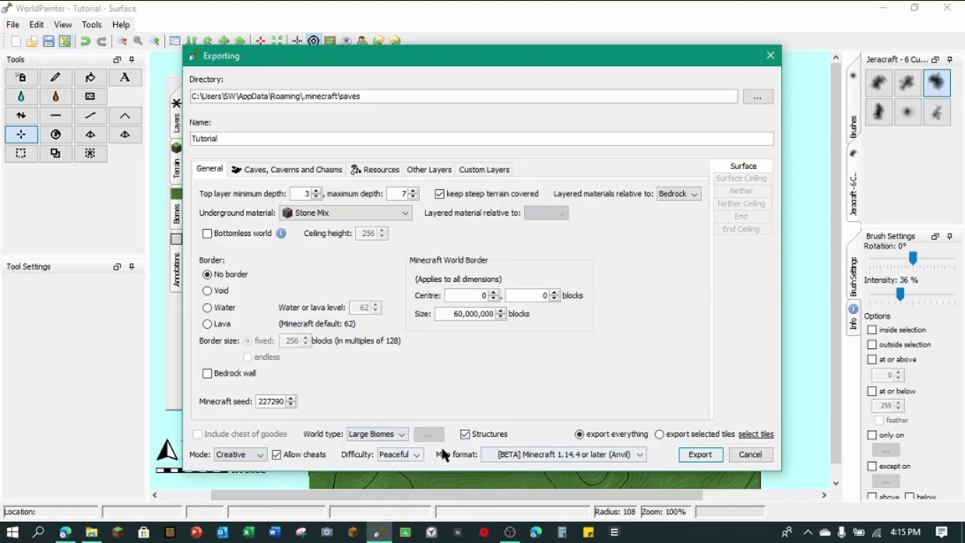
Start exporting the Tutorial world for Minecraft and move the progress window aside.
left_click(699, 454)
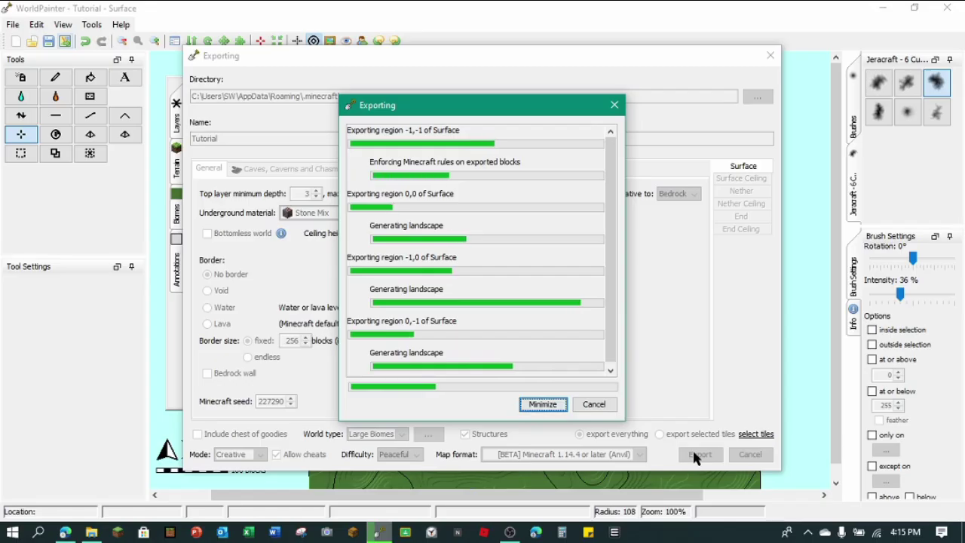
left_click_drag(516, 106, 456, 167)
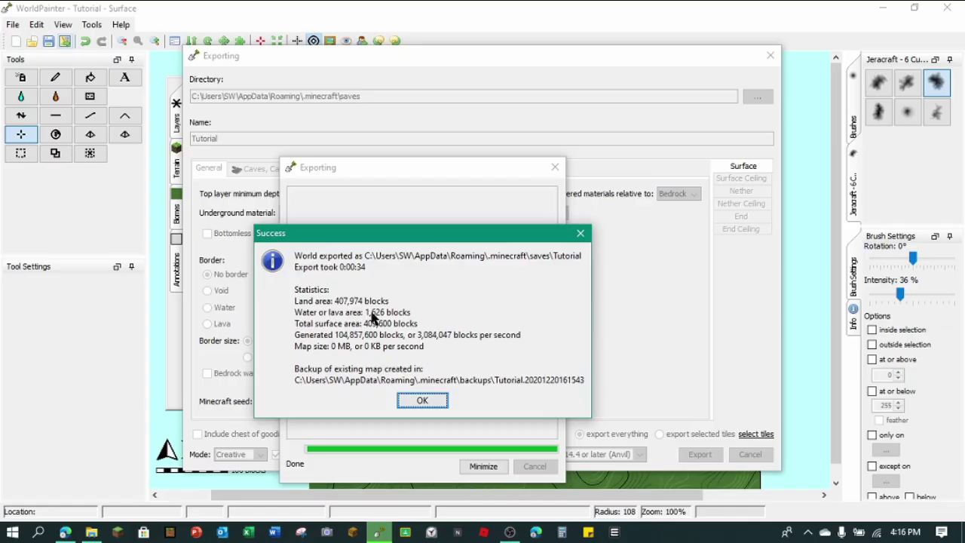
Dismiss the export success report.
left_click(422, 400)
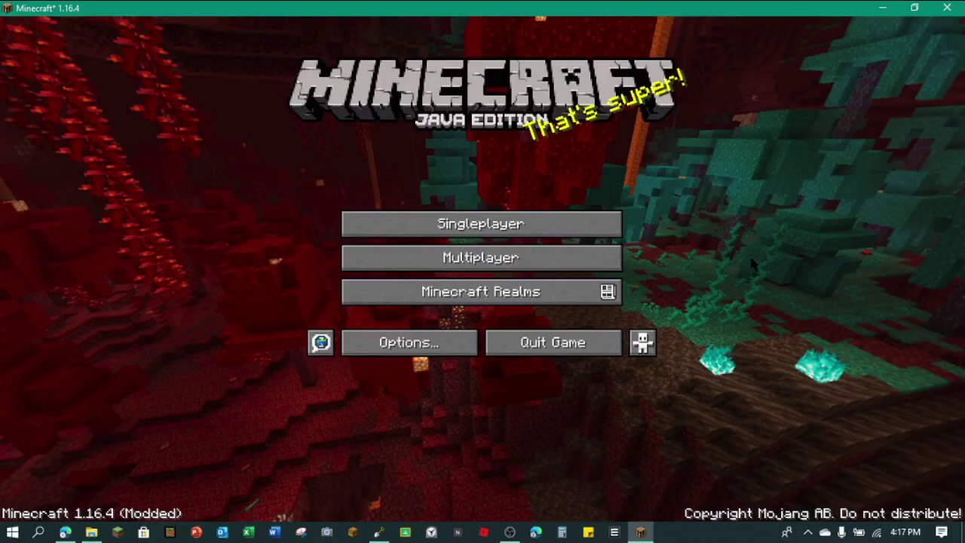
Open Singleplayer to show the Select World list with Tutorial first.
left_click(481, 224)
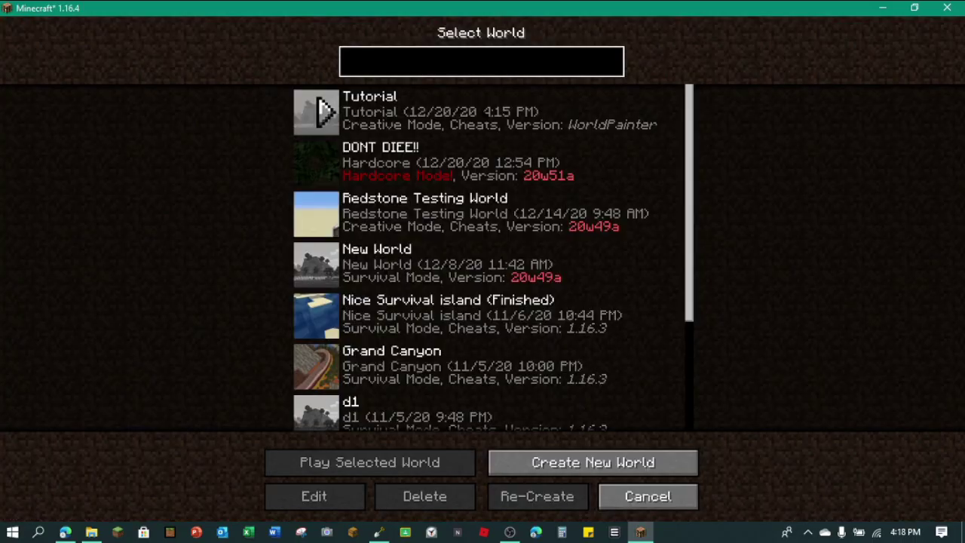